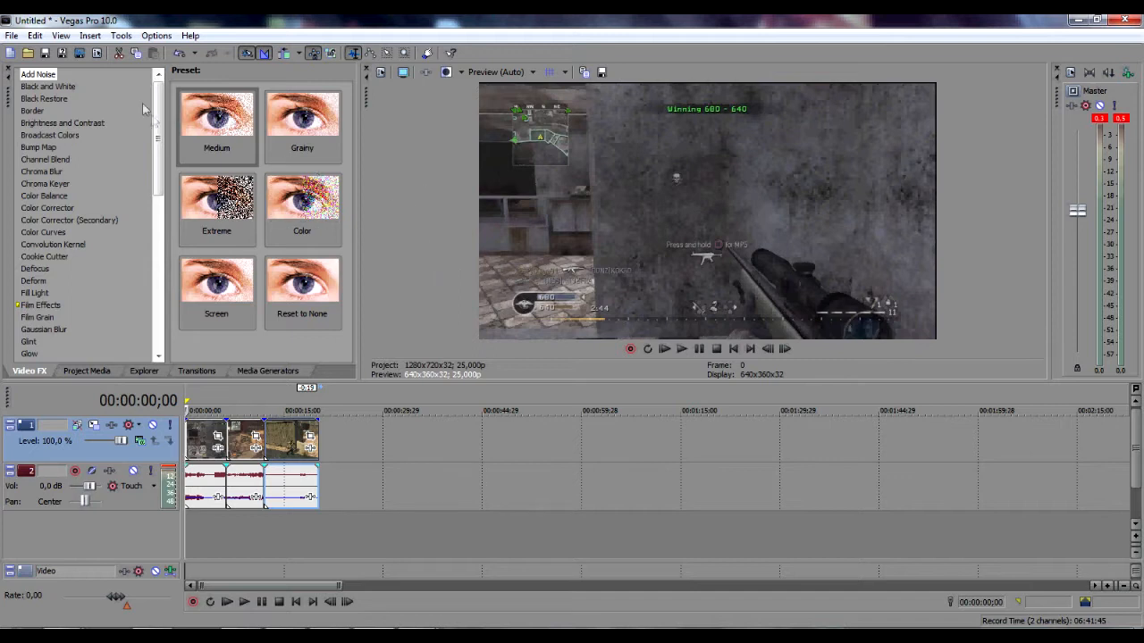
Set the project video template to HD 720-50p (1280x720; 50,000 fps) in the project properties.
click(13, 37)
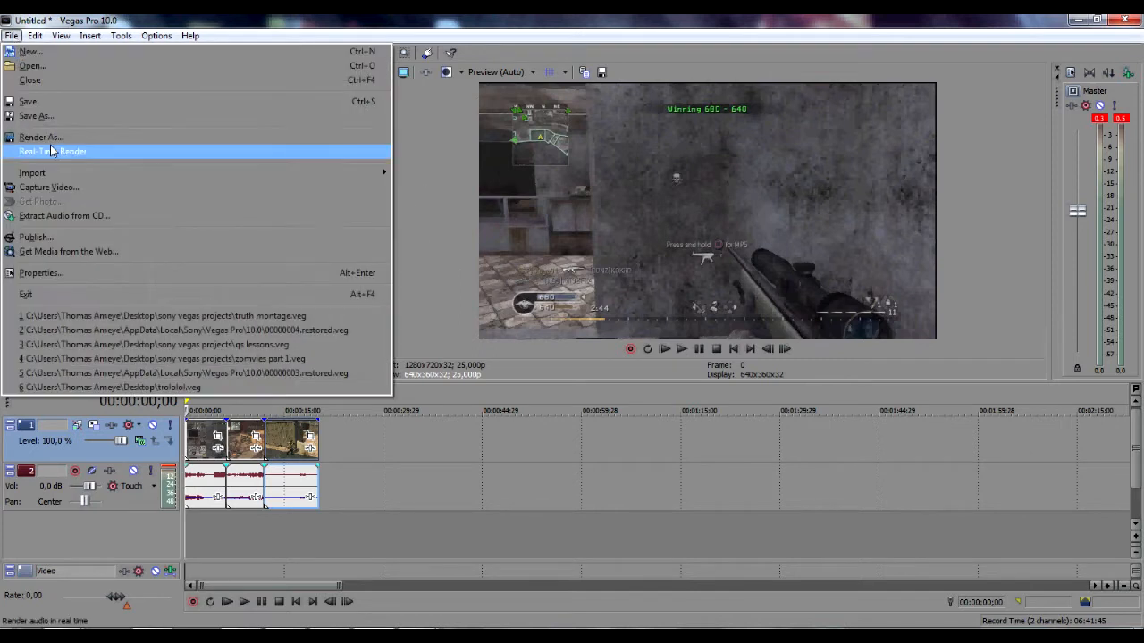
click(42, 272)
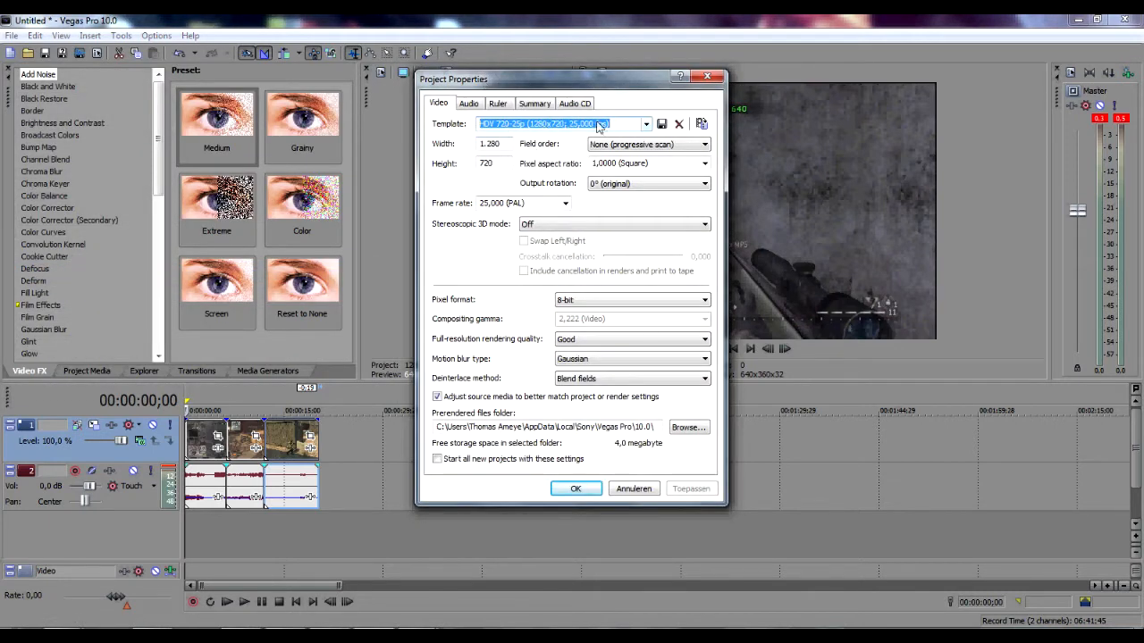
click(646, 124)
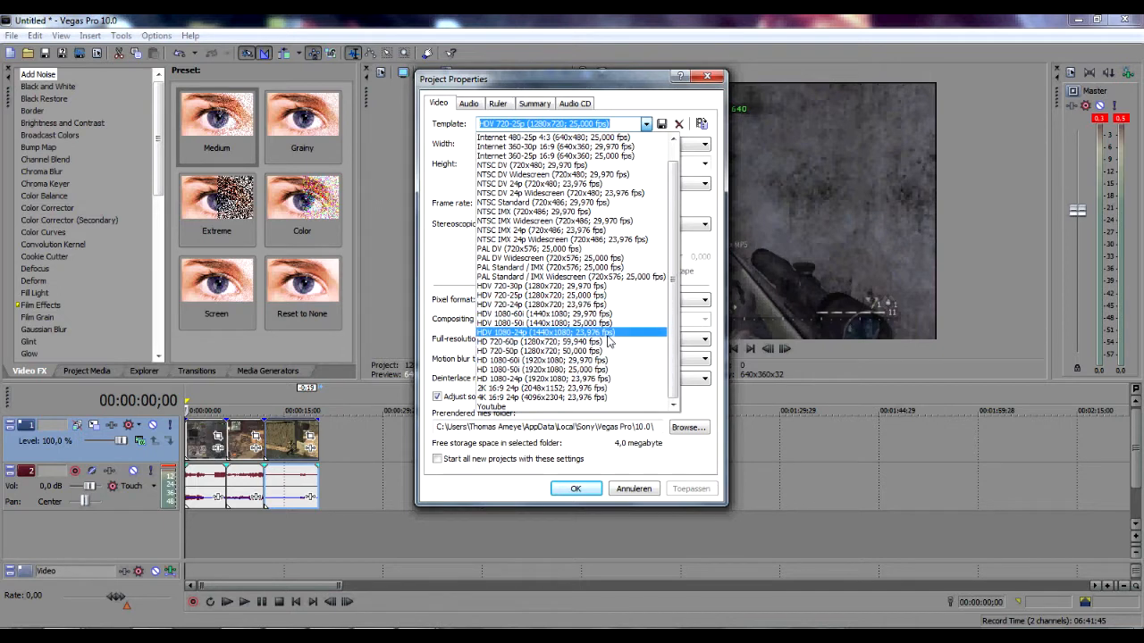
click(525, 355)
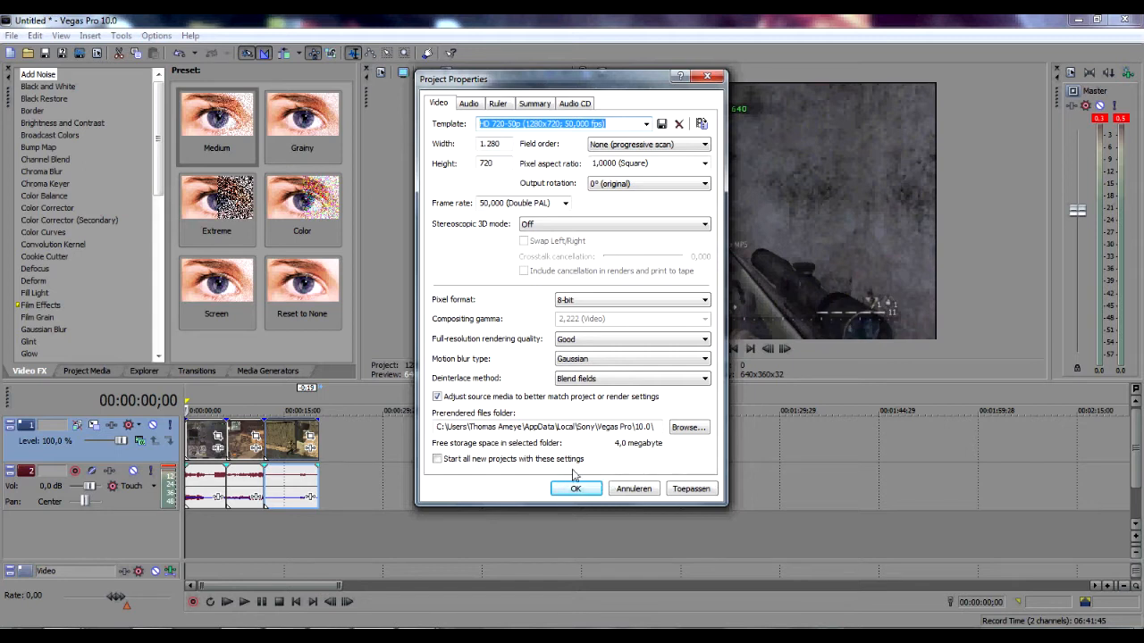
click(570, 489)
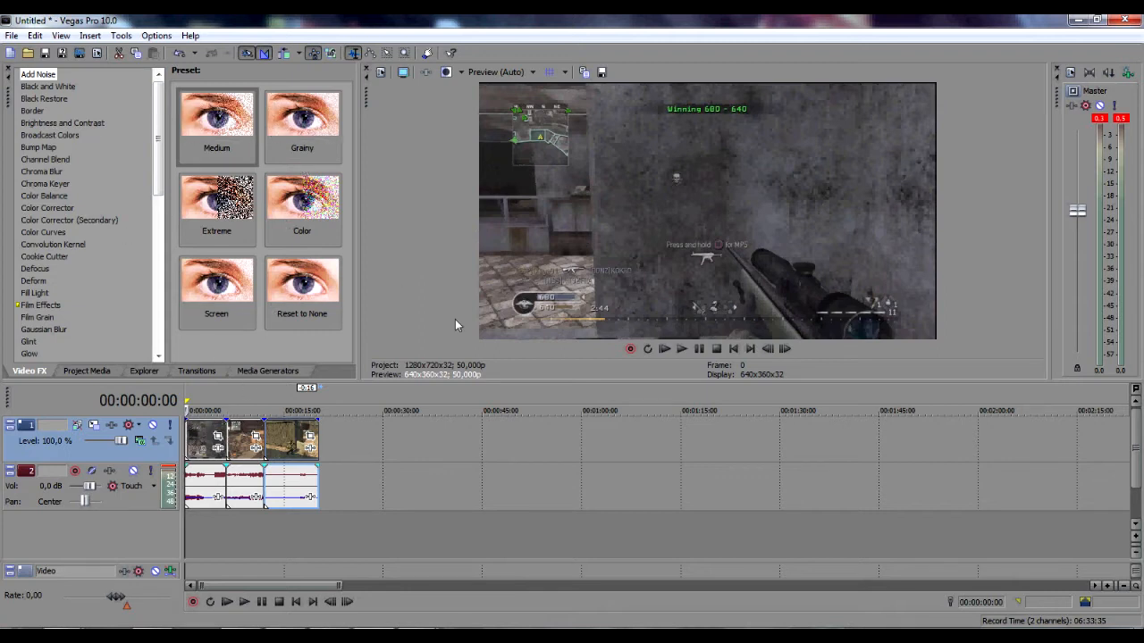
Set the first video clip on the timeline to Disable resample in its event properties.
right_click(211, 438)
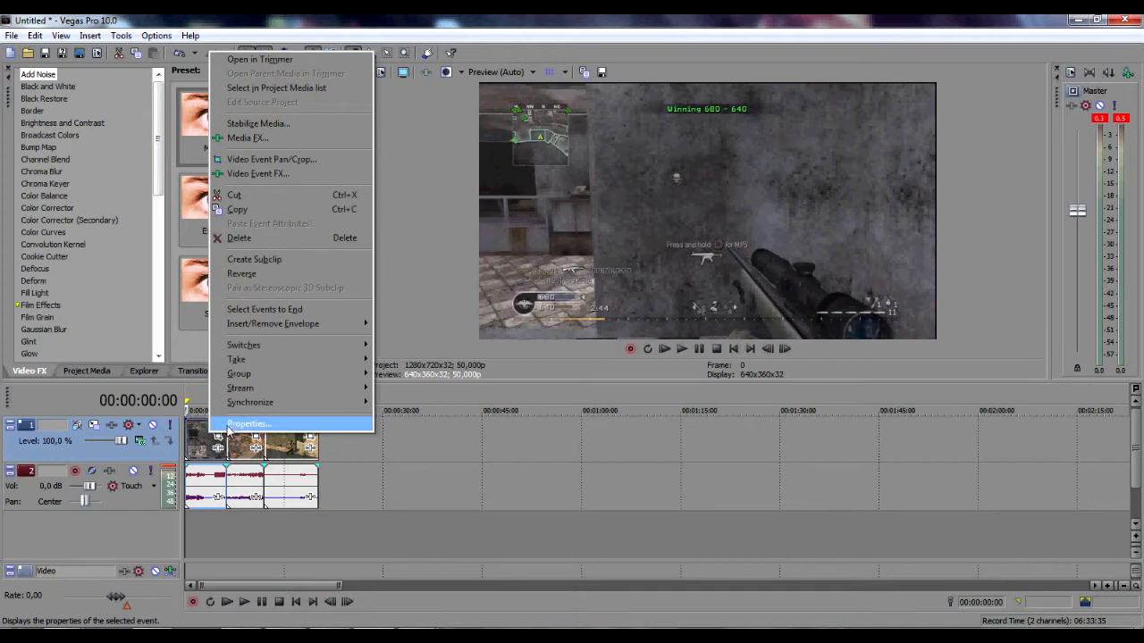
click(230, 427)
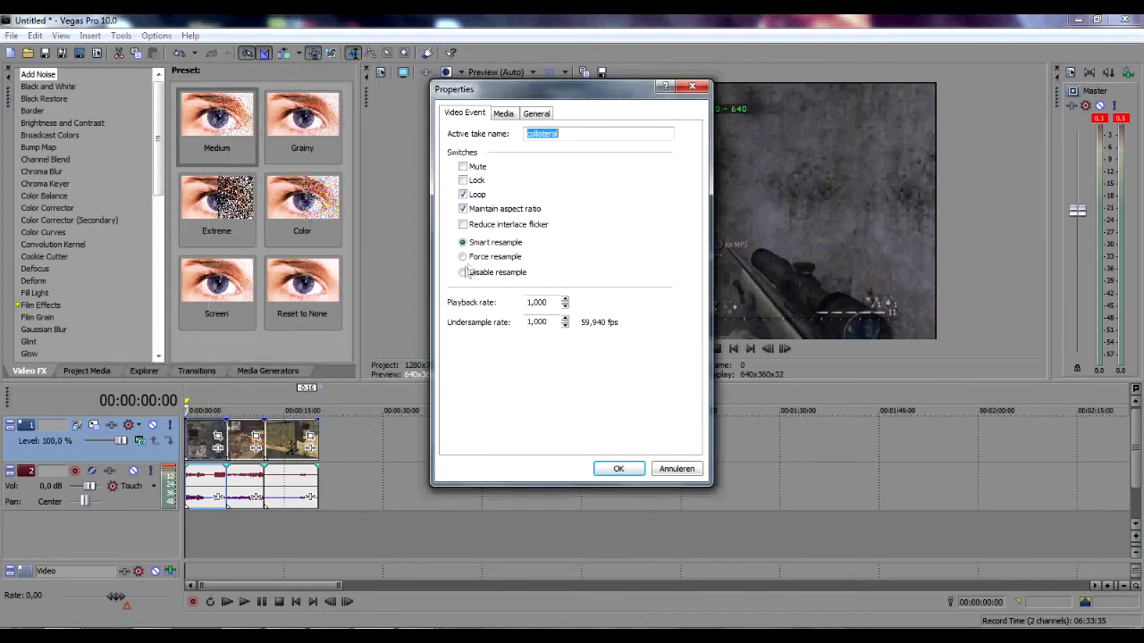
click(464, 273)
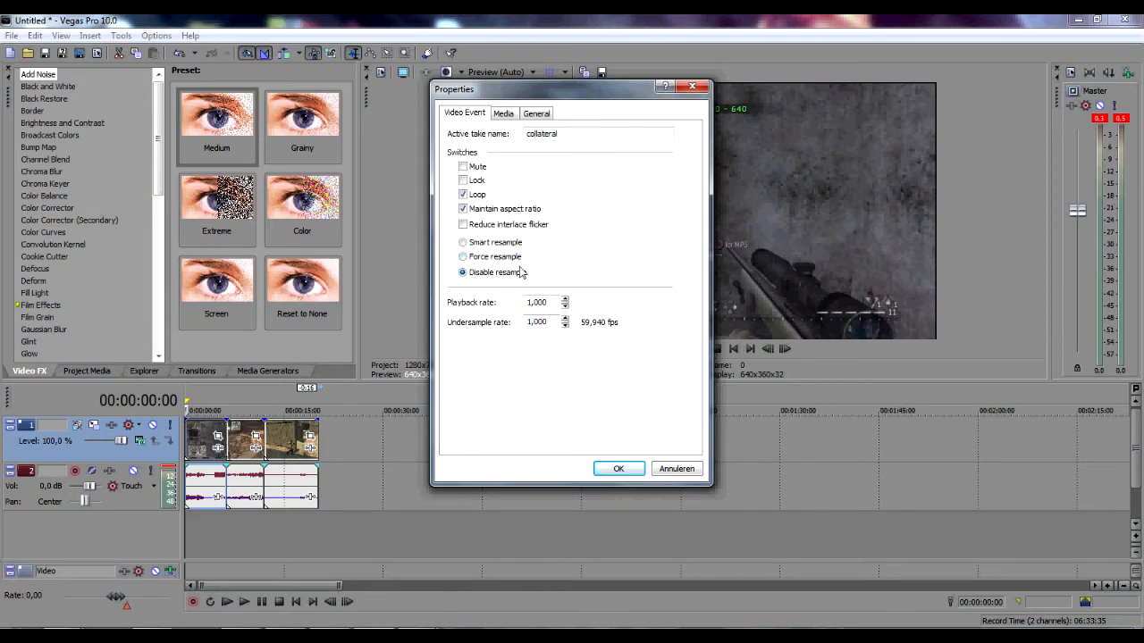
click(616, 469)
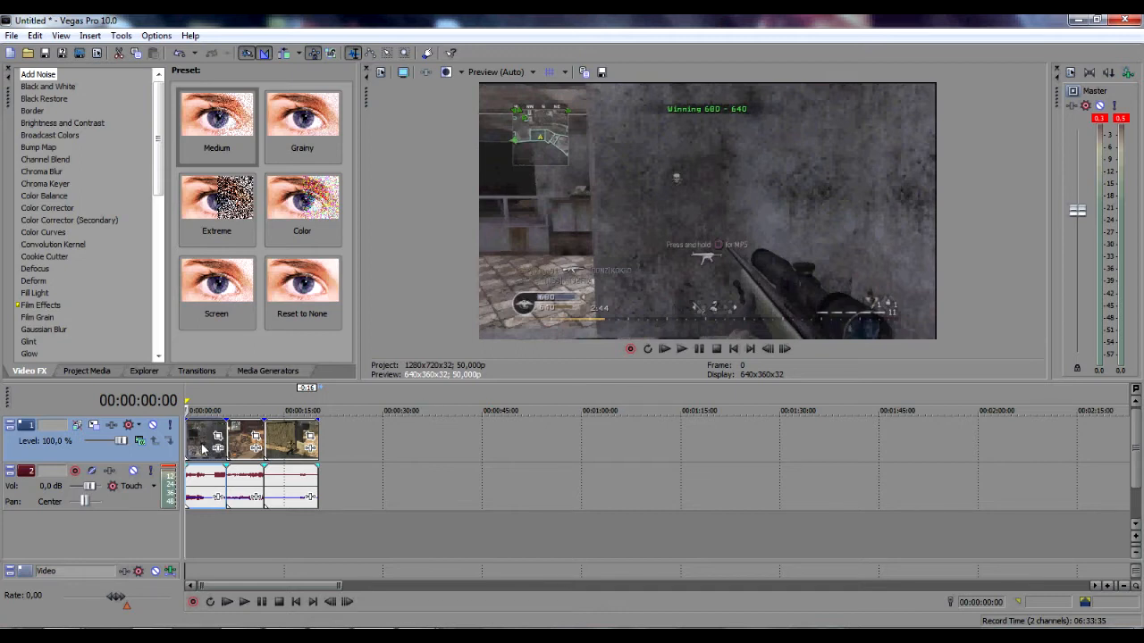
Set the second and third video clips on the timeline to Disable resample in their event properties.
right_click(241, 442)
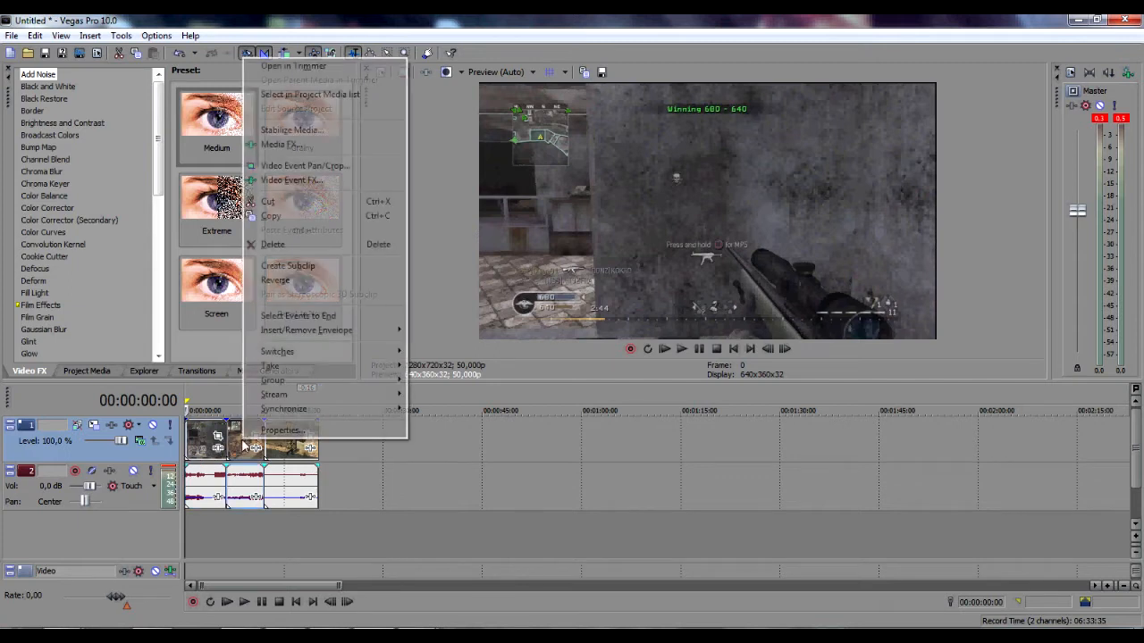
click(259, 432)
click(464, 272)
click(619, 468)
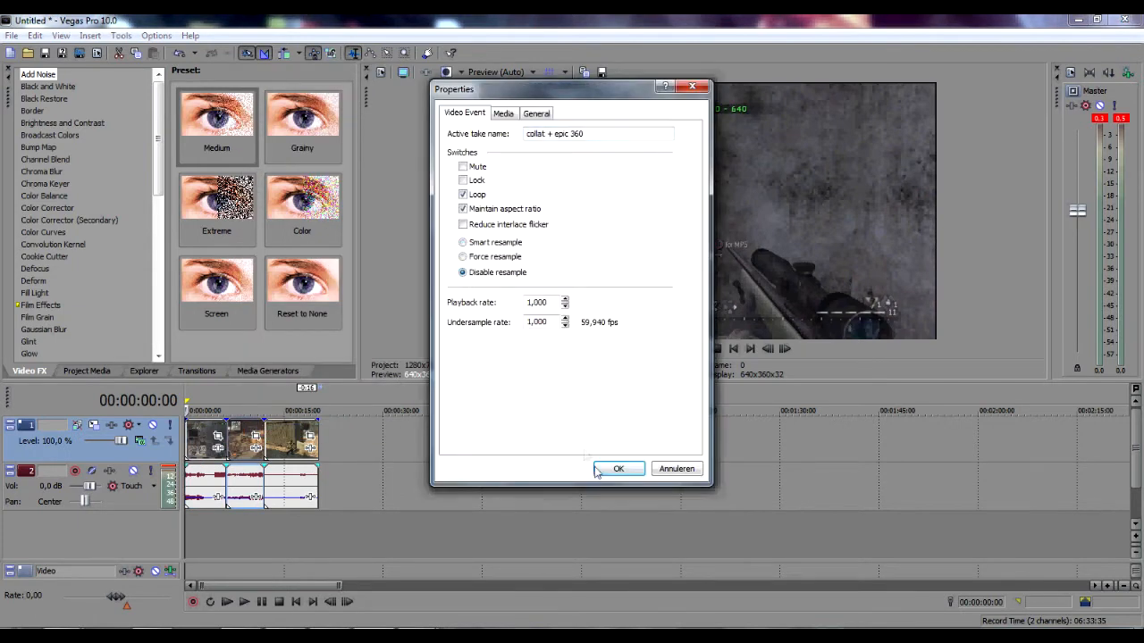
right_click(293, 438)
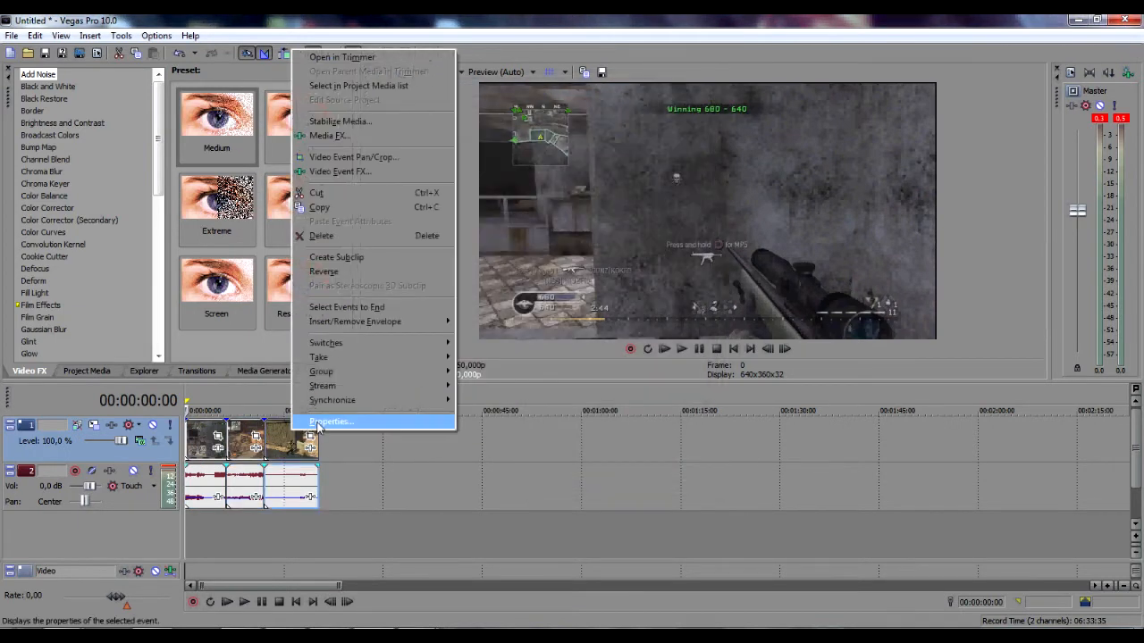
click(333, 422)
click(464, 272)
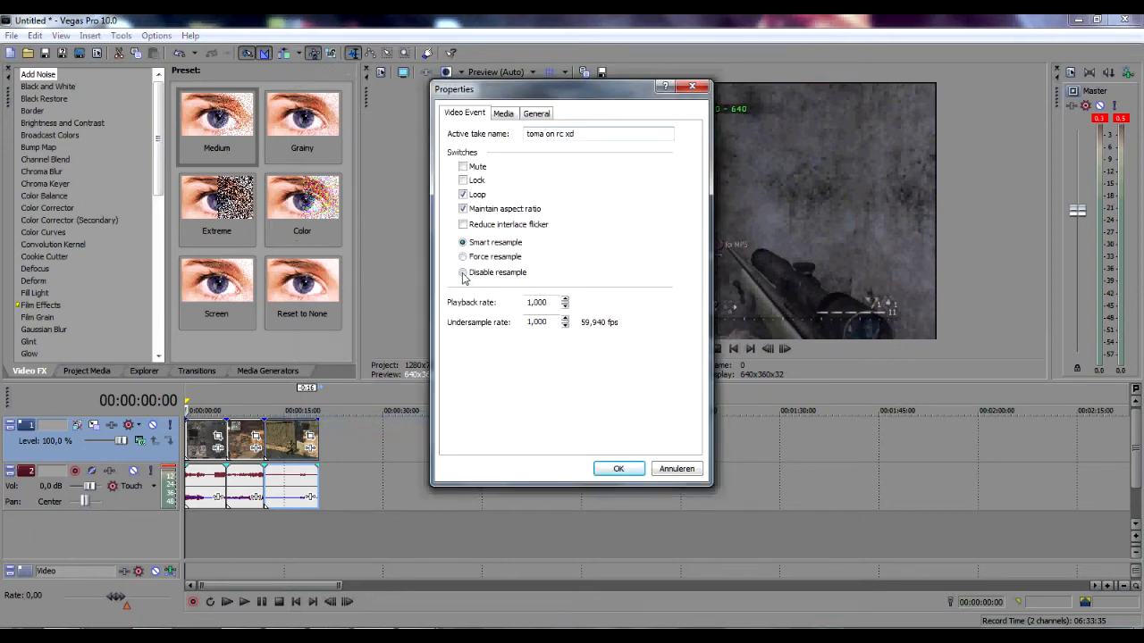
click(613, 468)
Place the playhead at 00:00:02:15 in the first clip and open its Event Pan/Crop settings.
click(203, 438)
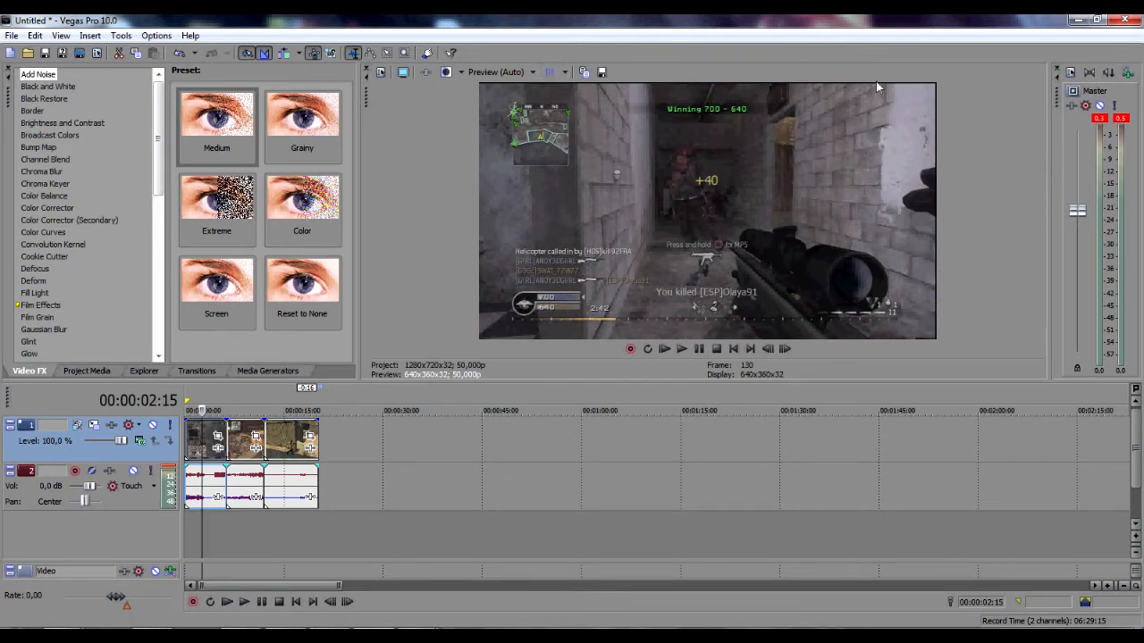
click(219, 438)
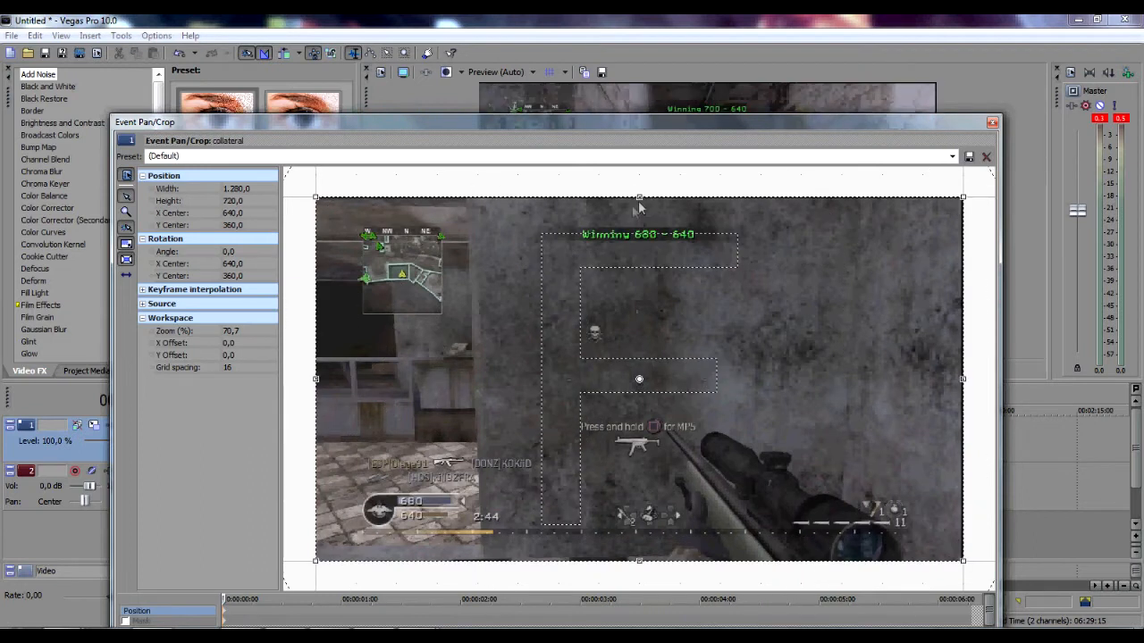
drag(640, 197, 641, 239)
mouse_move(741, 123)
mouse_down()
mouse_move(741, 174)
mouse_move(765, 236)
mouse_move(751, 133)
mouse_up()
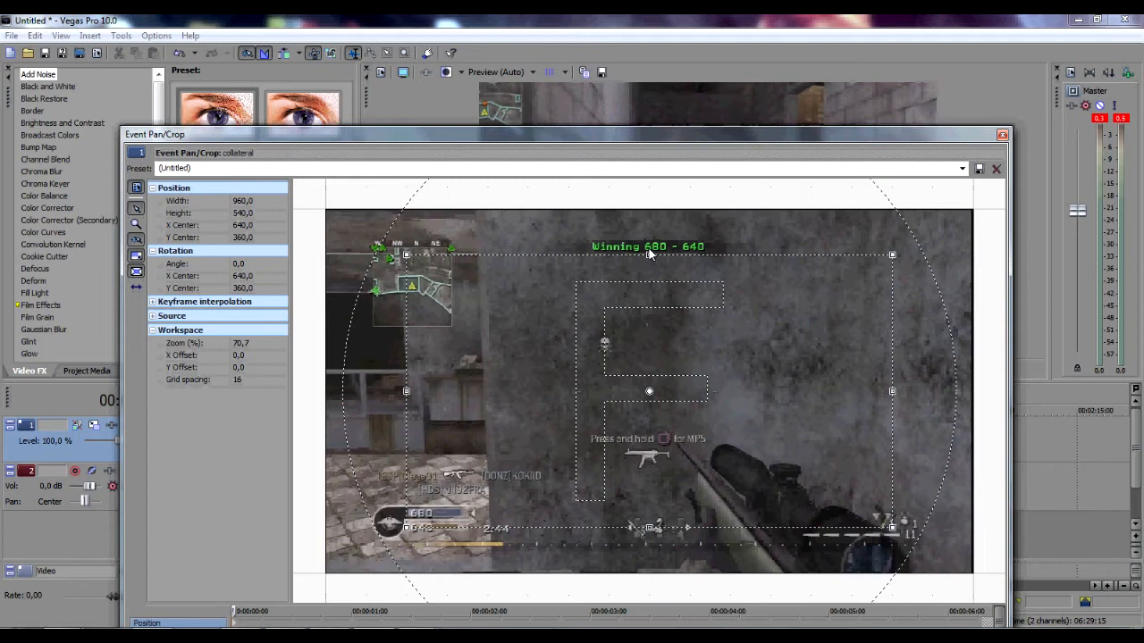
drag(647, 237, 642, 214)
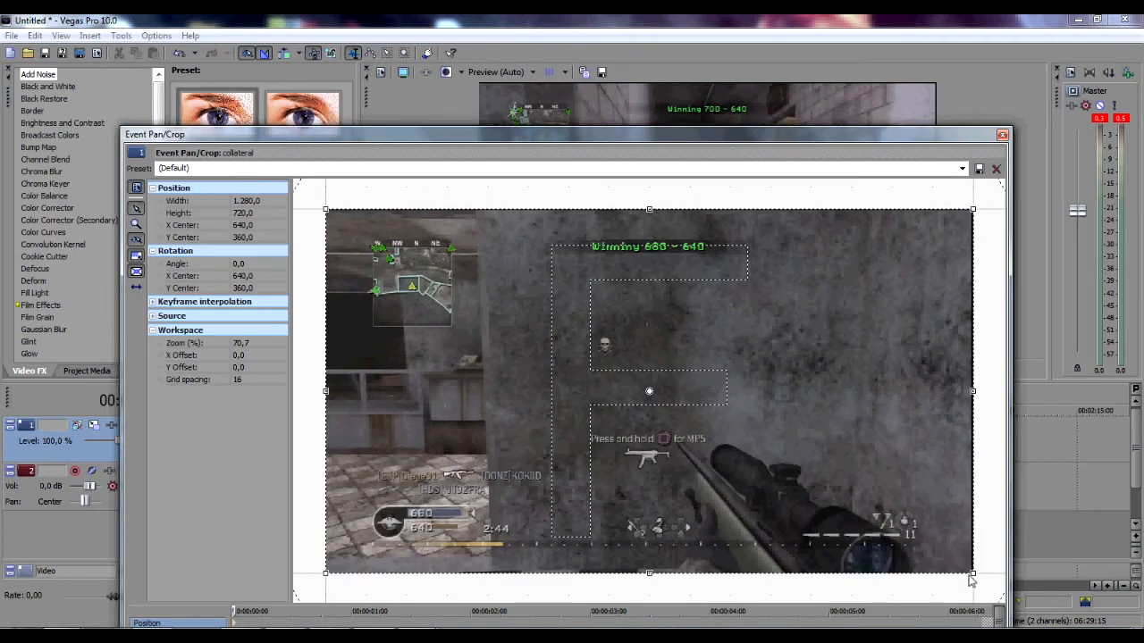
drag(973, 579, 789, 423)
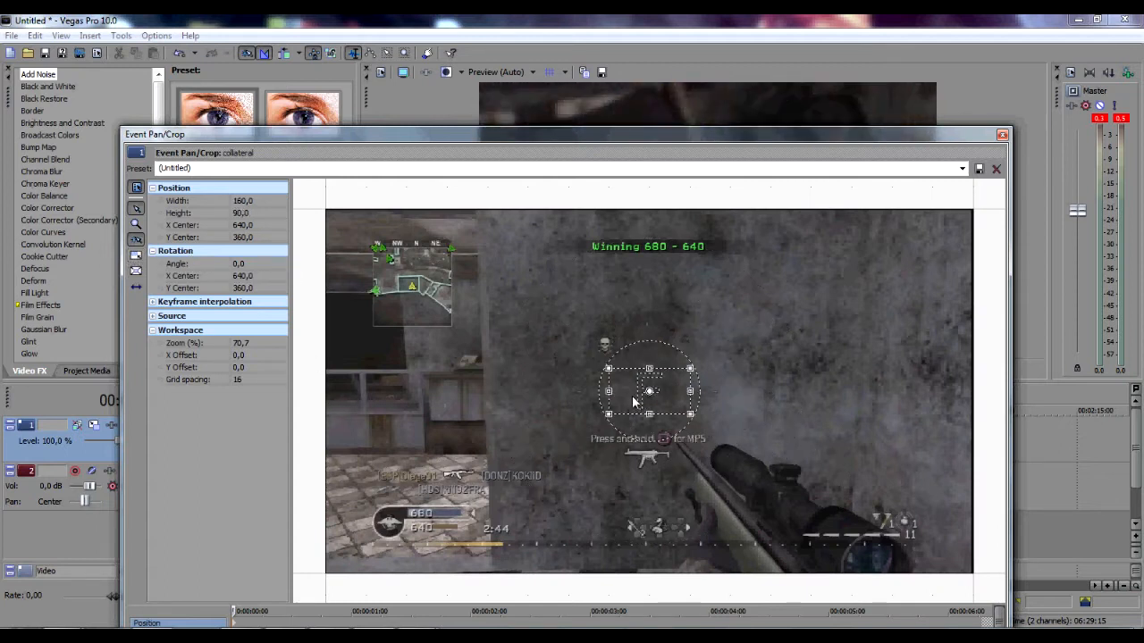
drag(633, 402, 399, 404)
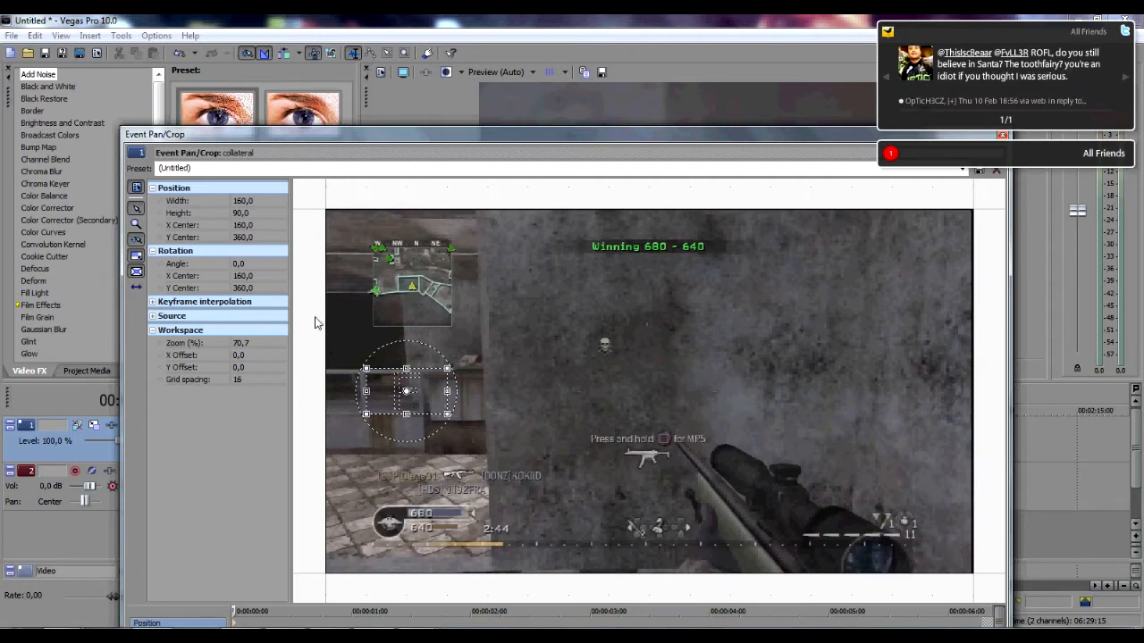
drag(422, 393, 978, 582)
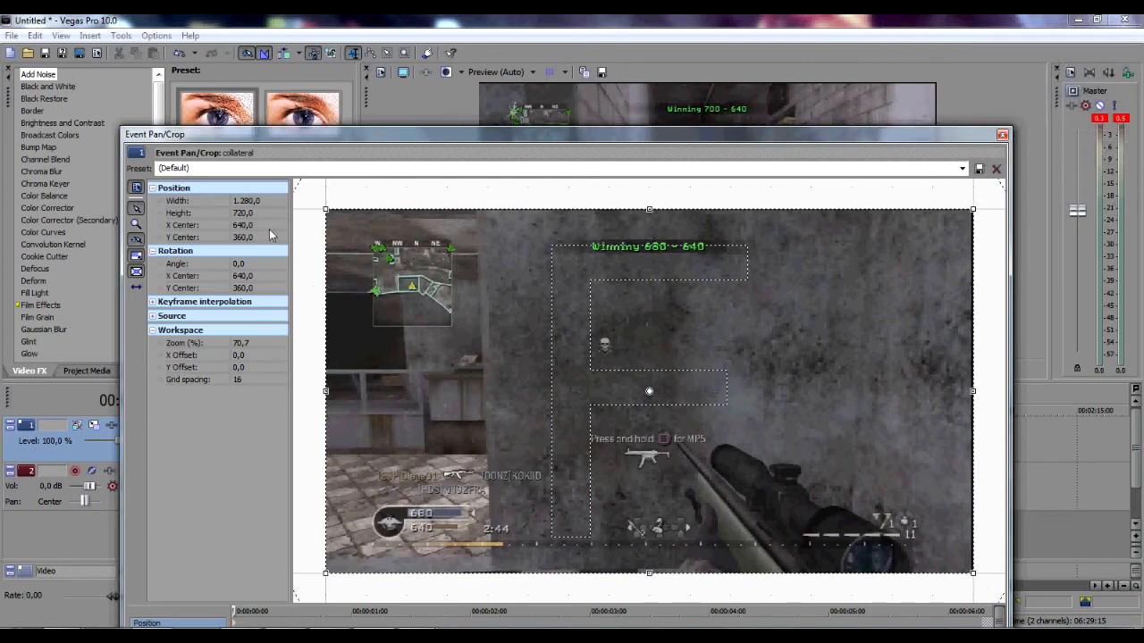
Reduce the first clip's crop width to 1.267,0 with the aspect ratio locked, and close the Event Pan/Crop window.
click(272, 202)
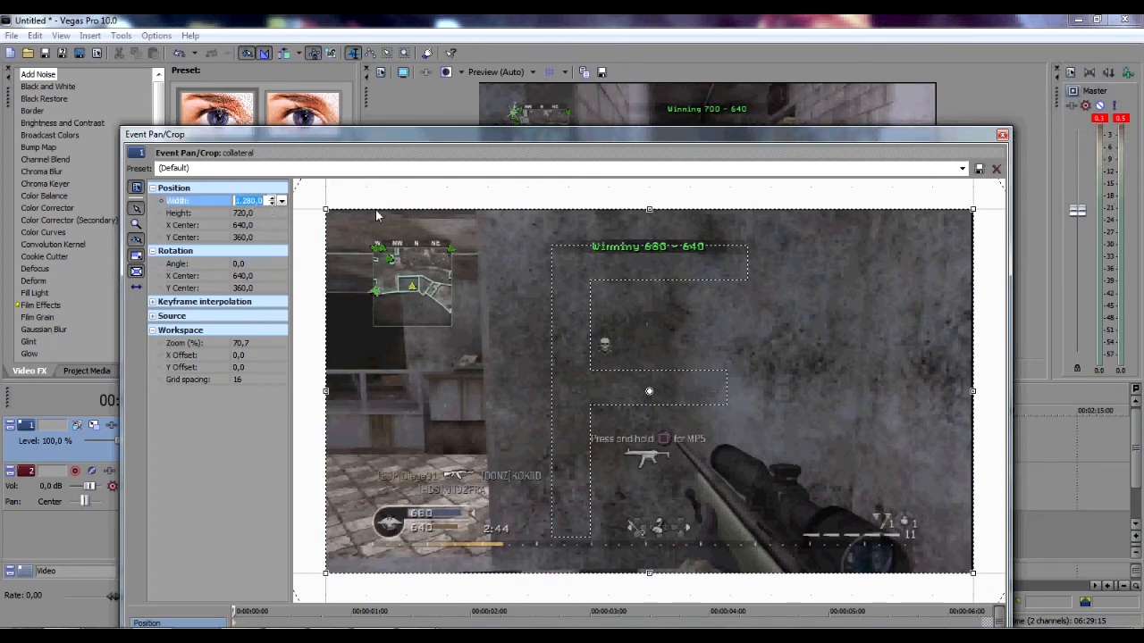
click(273, 205)
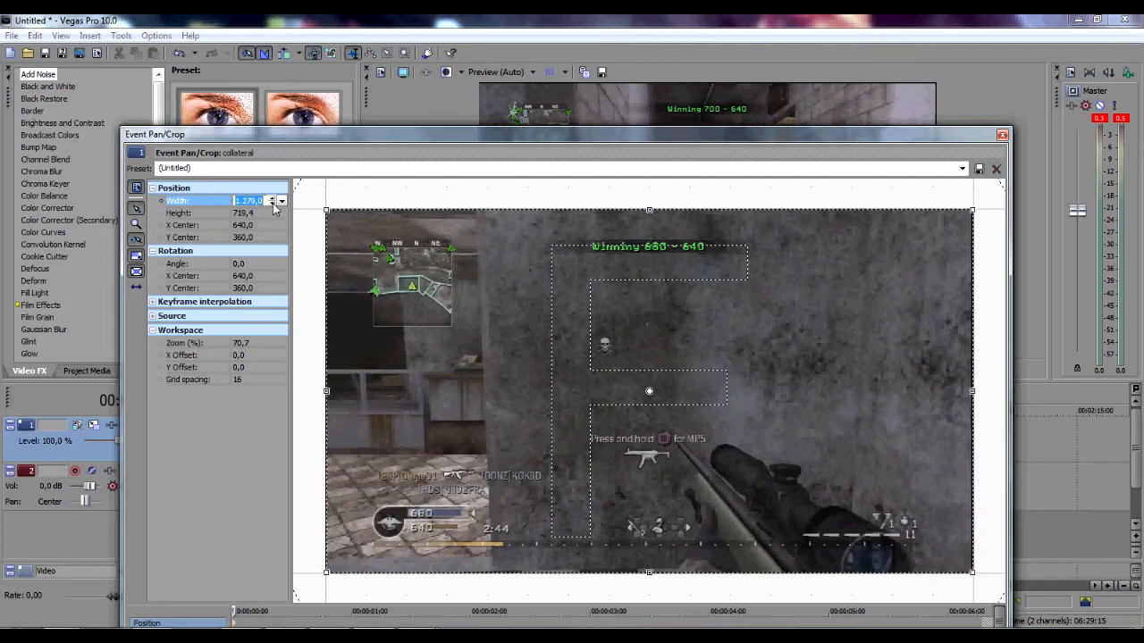
click(272, 205)
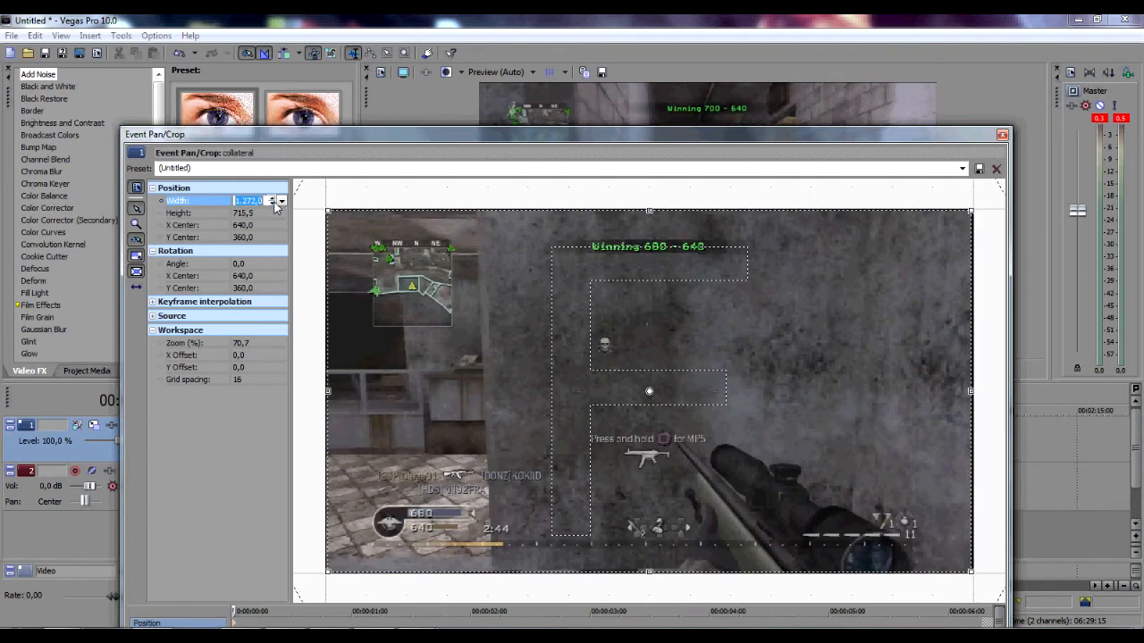
click(273, 204)
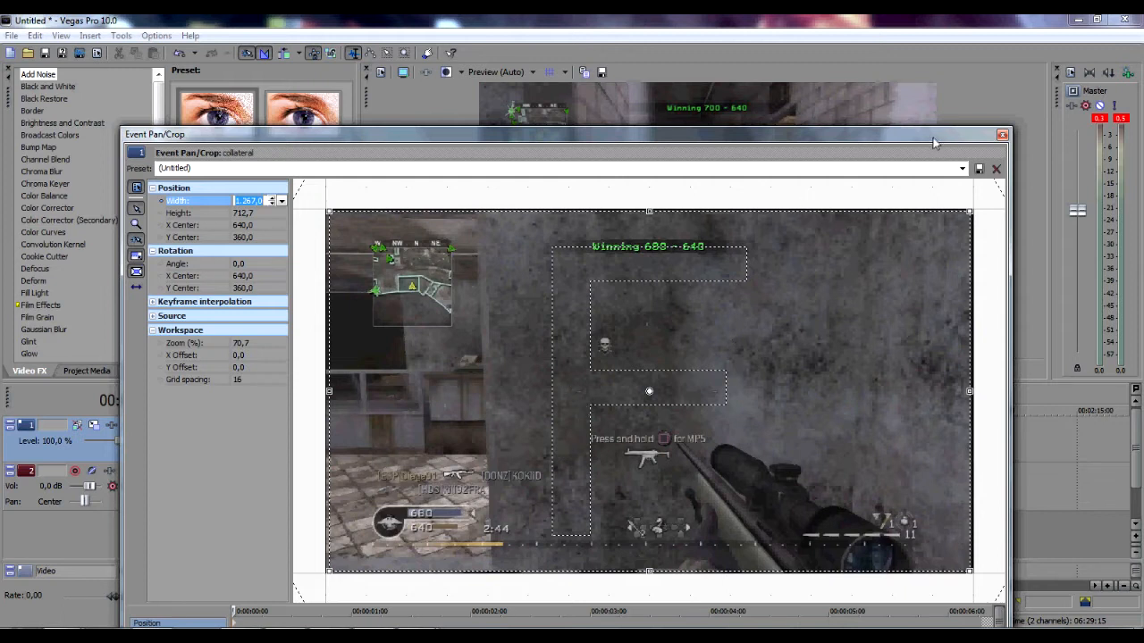
drag(934, 135, 947, 222)
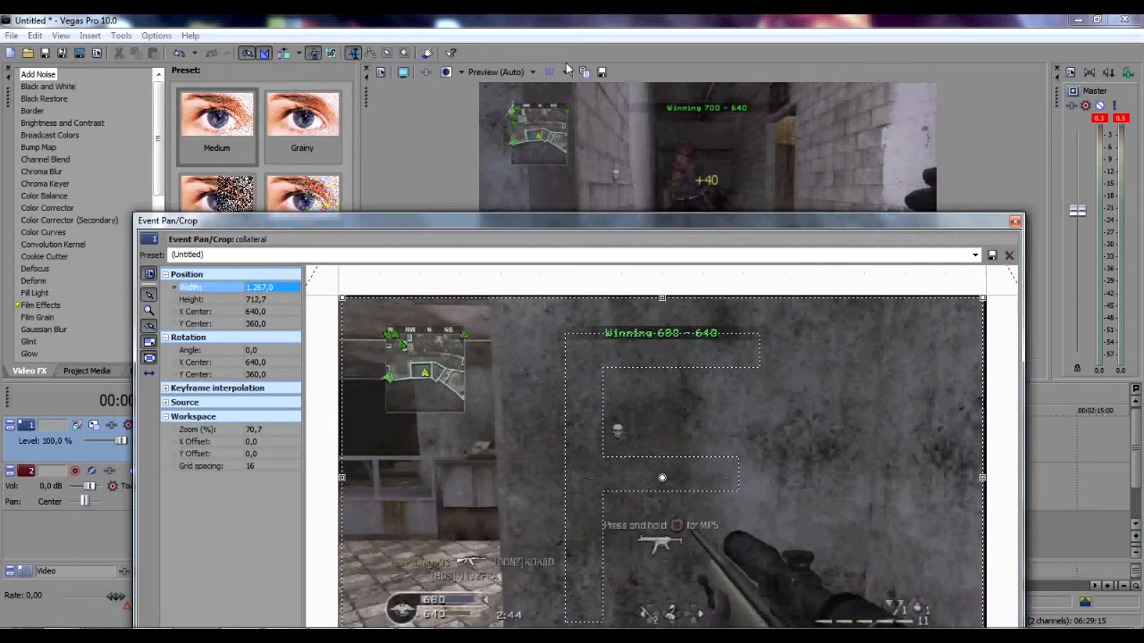
click(1014, 222)
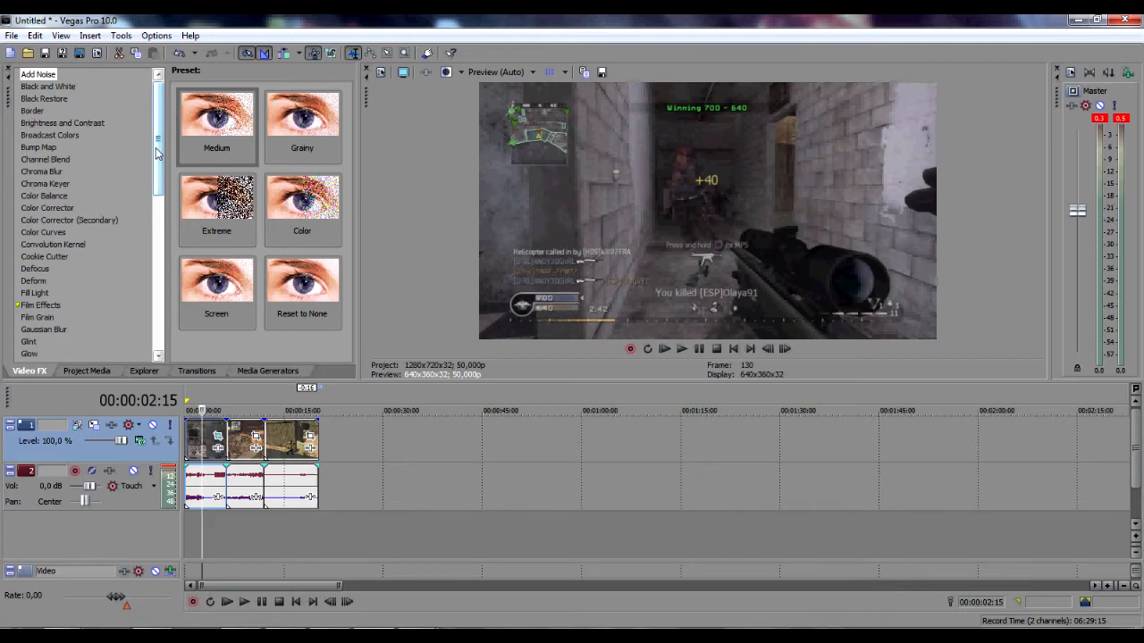
Apply the Sharpen effect with the Reset to None preset to video track 1 and close its settings.
drag(159, 134, 184, 249)
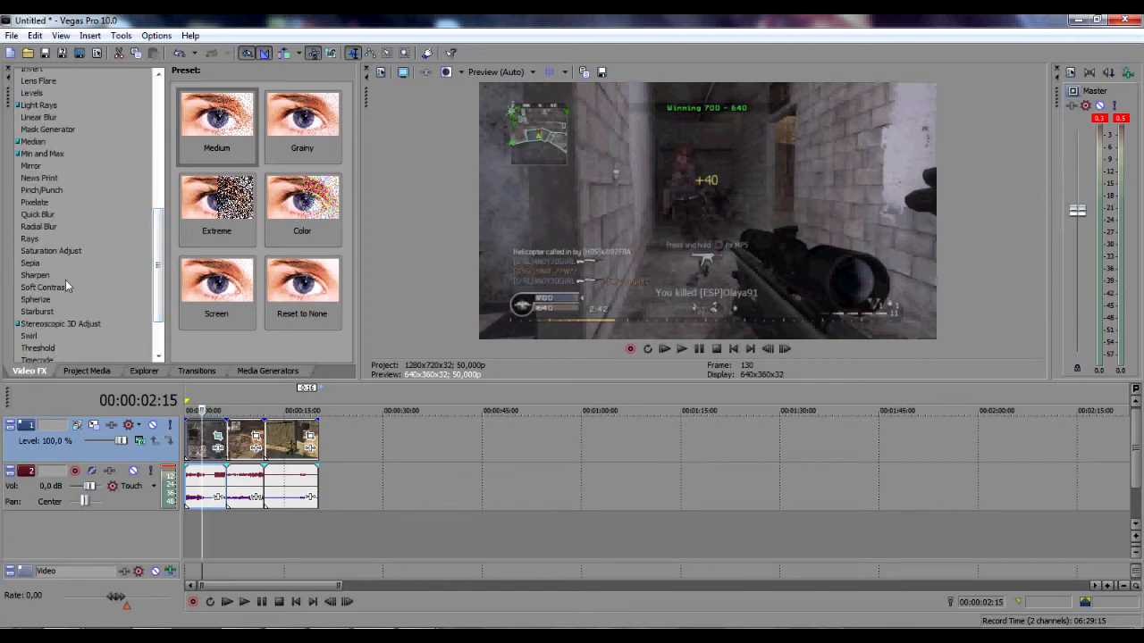
click(39, 280)
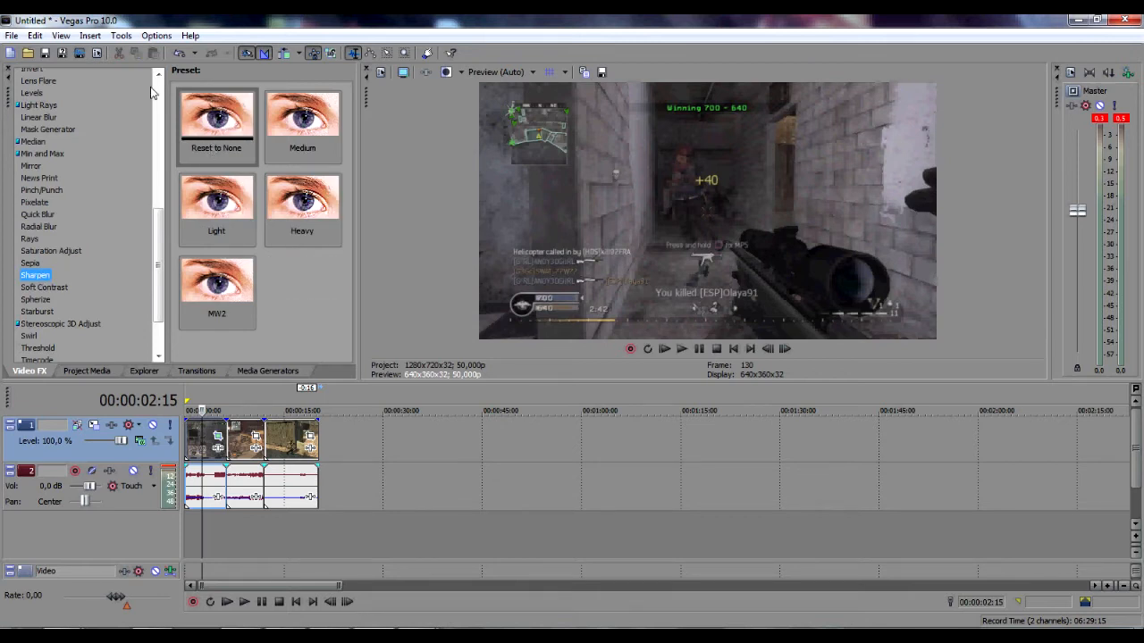
click(211, 134)
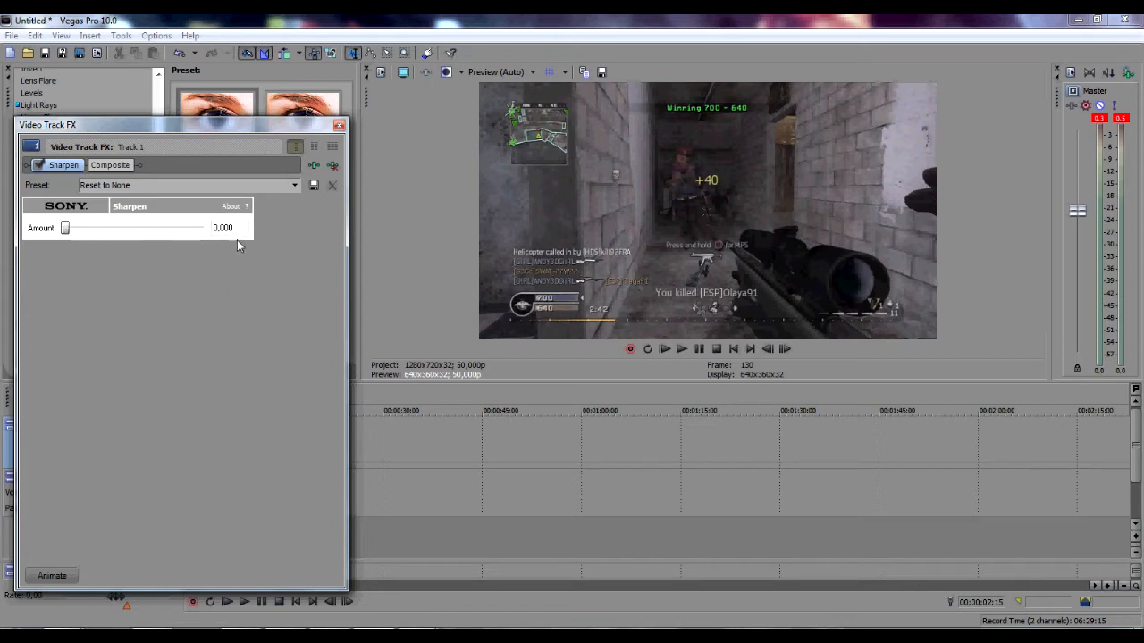
click(338, 125)
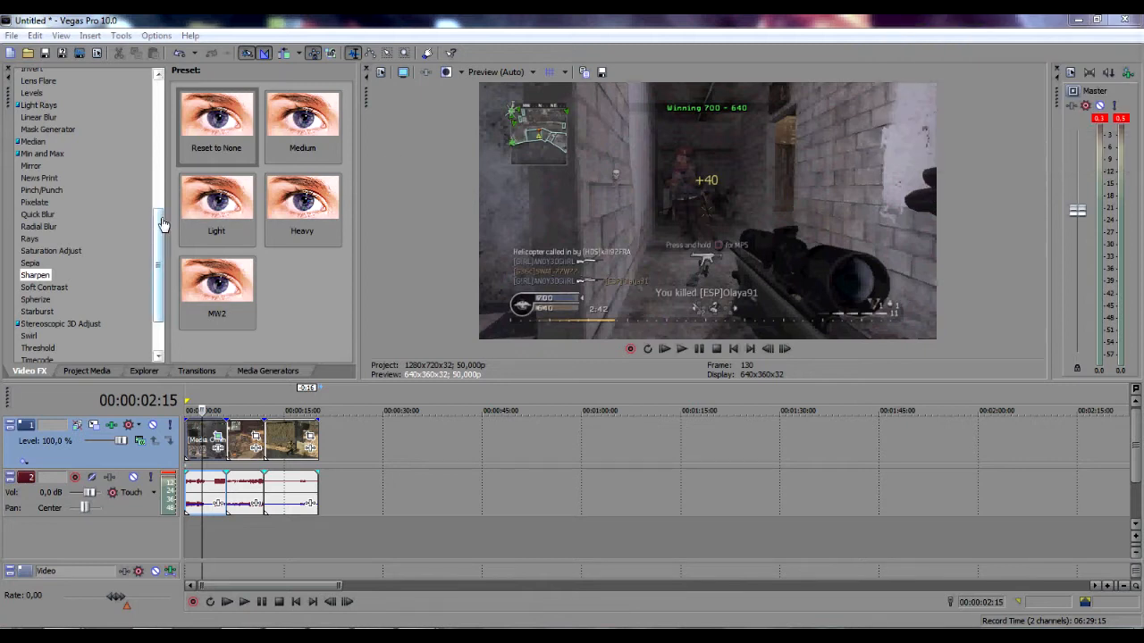
Apply the Brightness and Contrast effect with the MW2 preset to the first video clip.
drag(162, 225, 157, 85)
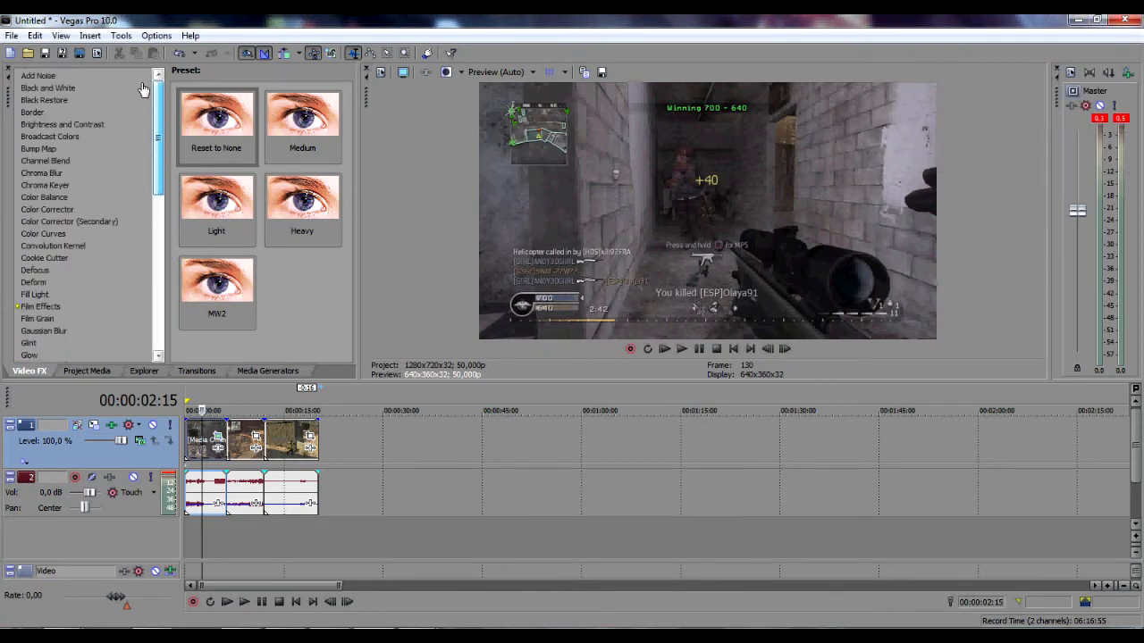
click(68, 124)
drag(345, 121, 352, 309)
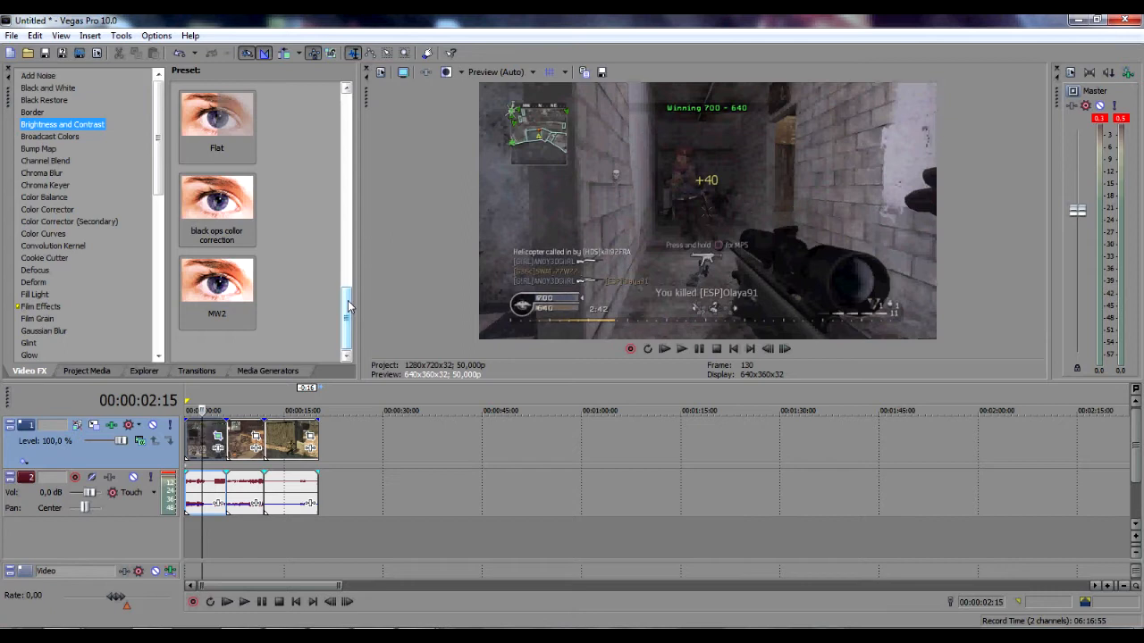
drag(348, 300, 348, 116)
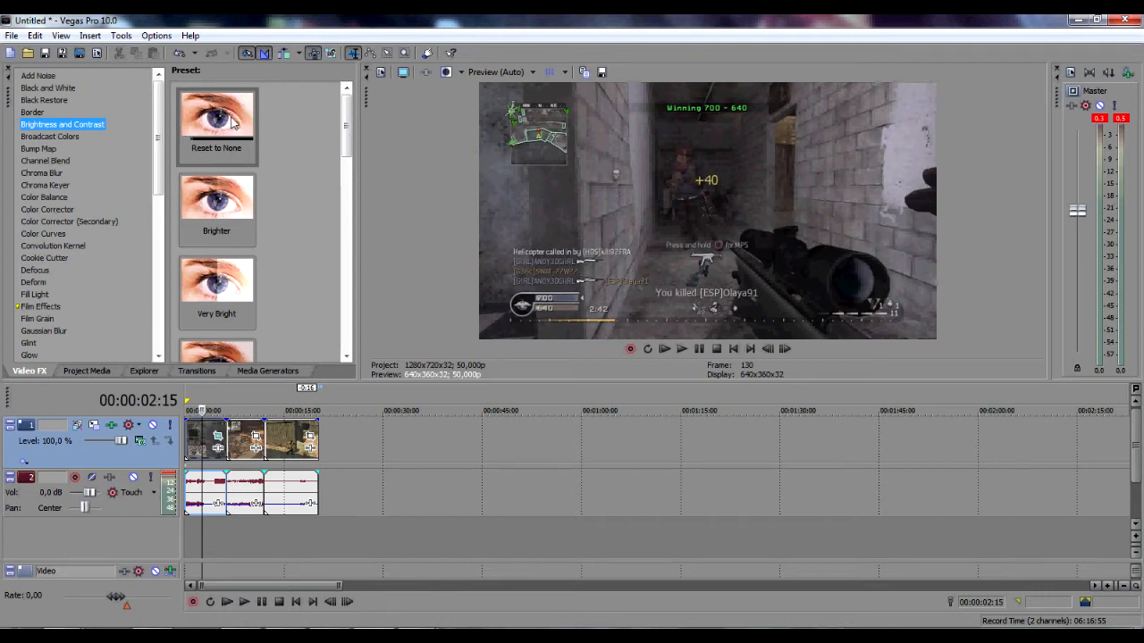
drag(348, 125, 354, 320)
click(241, 288)
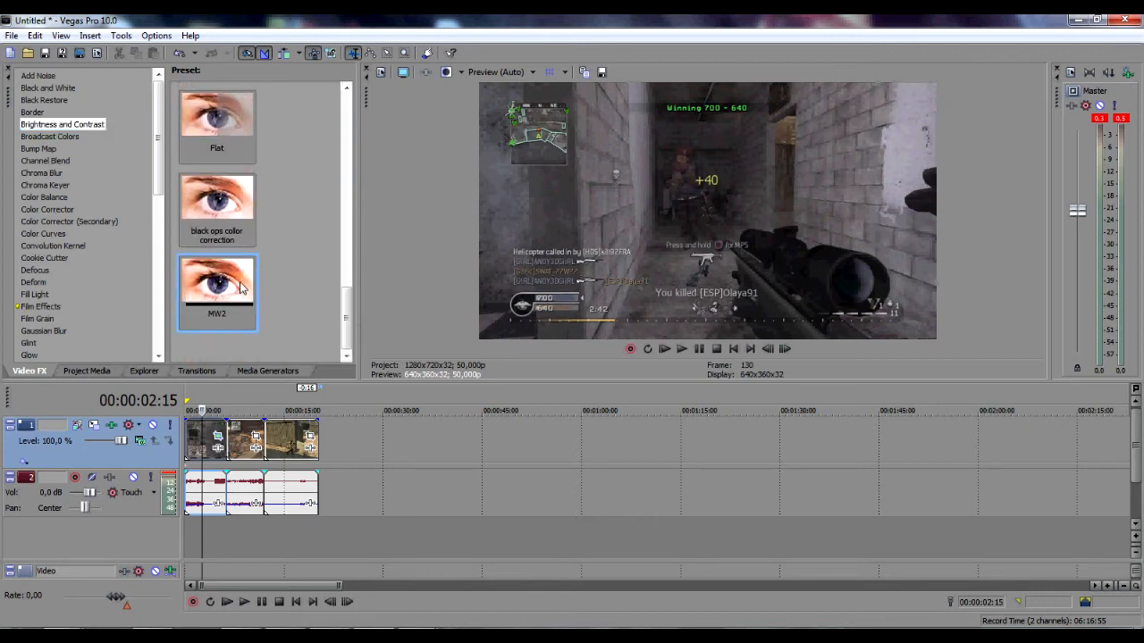
drag(197, 435, 197, 435)
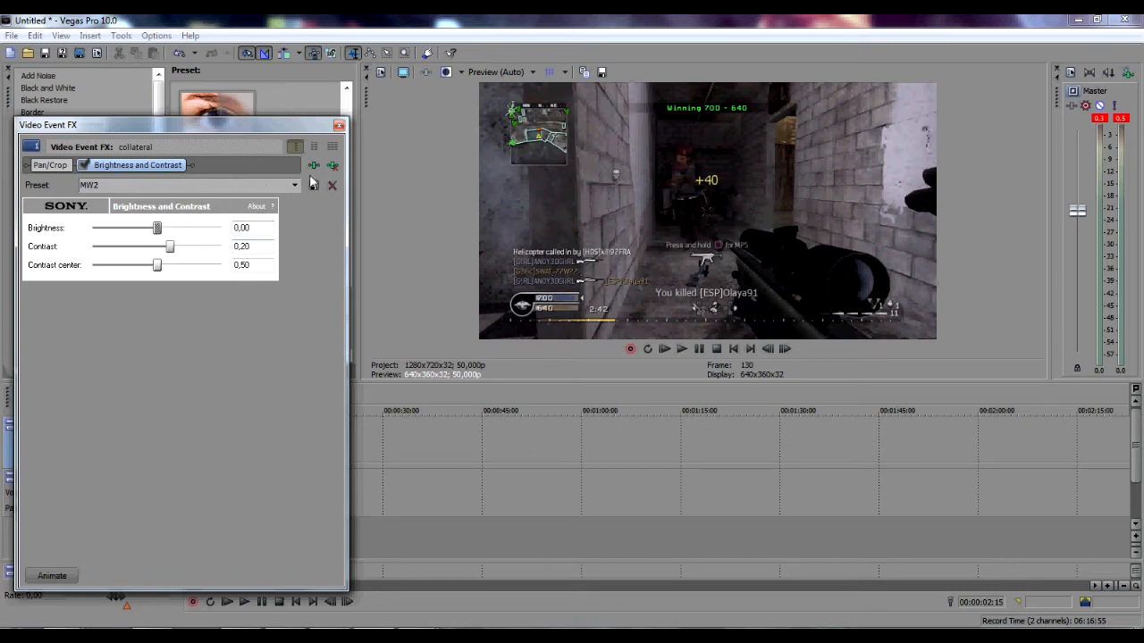
Remove Brightness and Contrast from the first clip, apply its MW2 preset to video track 1 instead, and close the effect settings.
click(333, 168)
drag(215, 285, 134, 457)
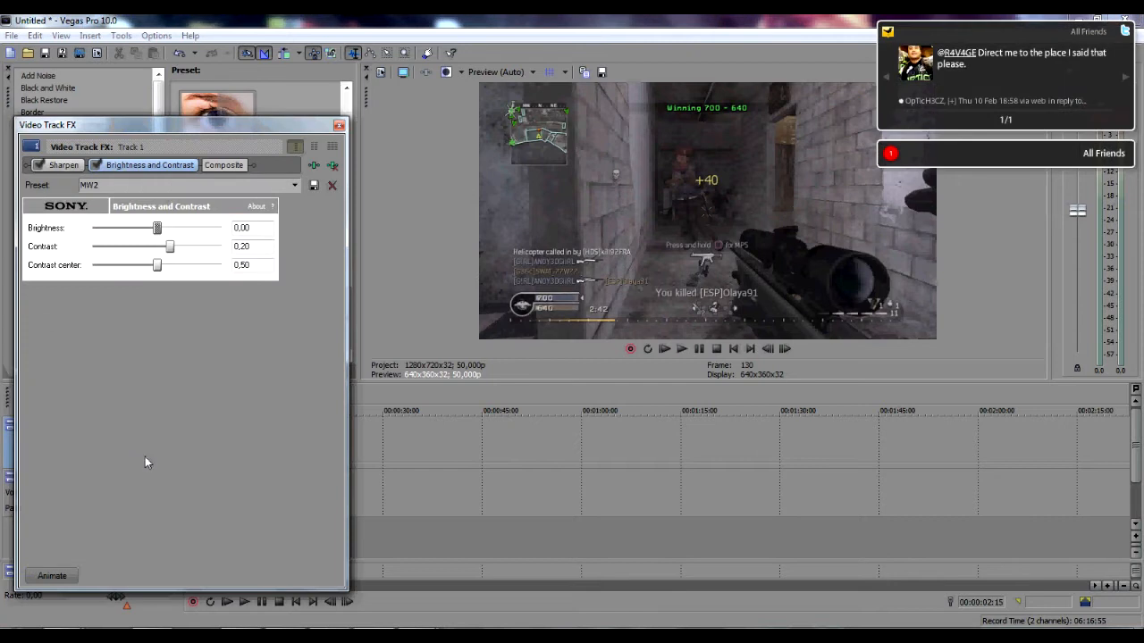
click(887, 31)
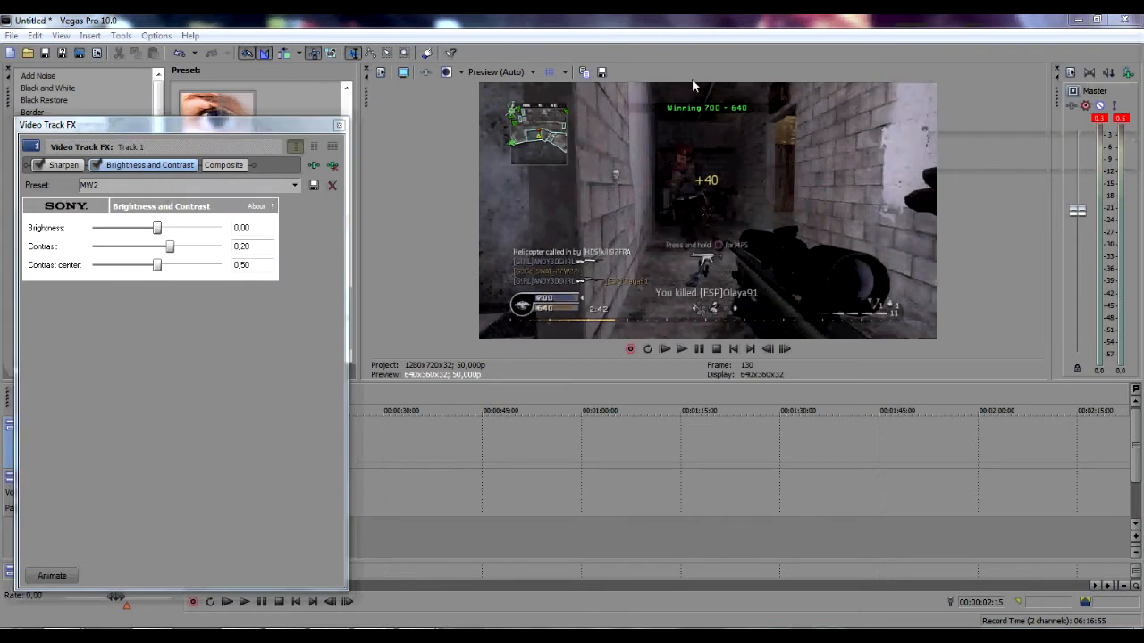
click(338, 128)
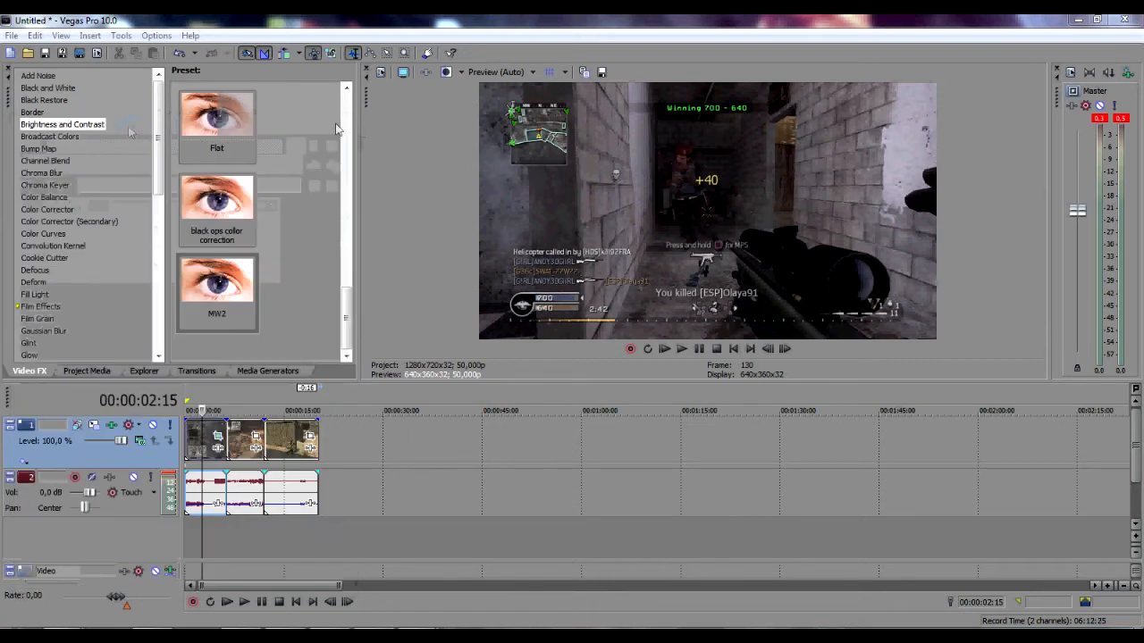
Apply the Saturation Adjust effect with the MW2 preset to video track 1.
drag(156, 175, 166, 333)
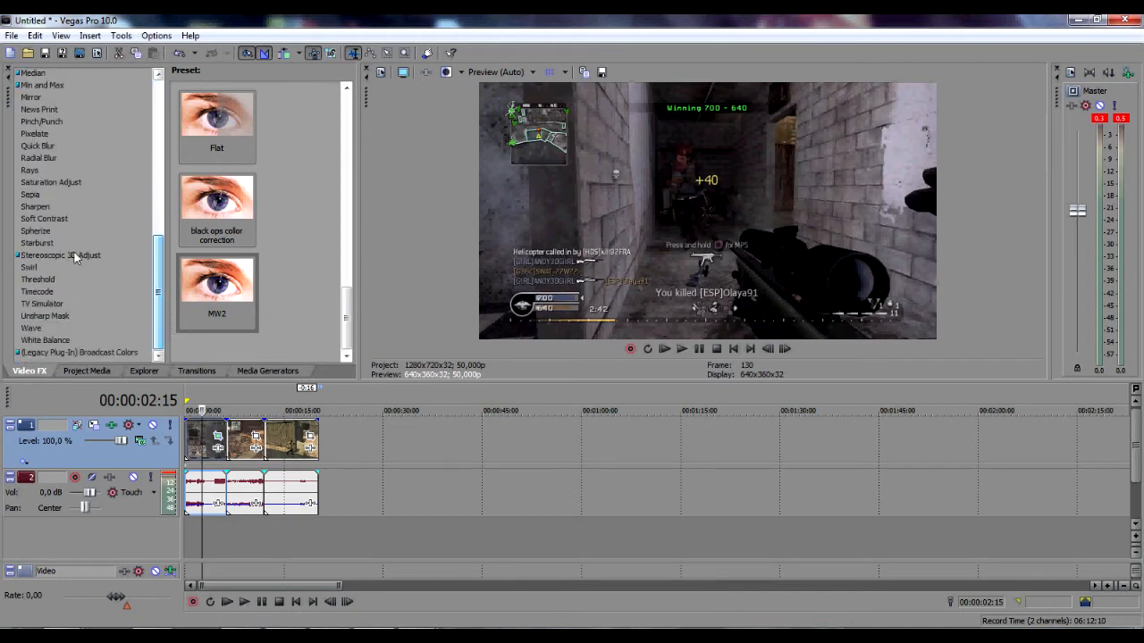
click(75, 183)
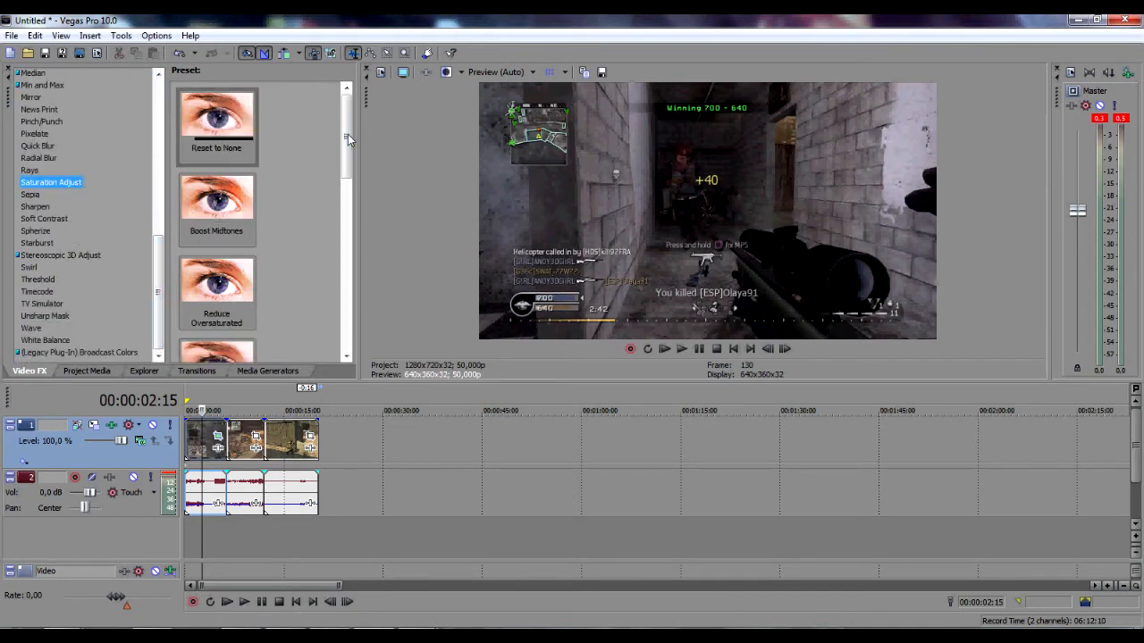
click(215, 126)
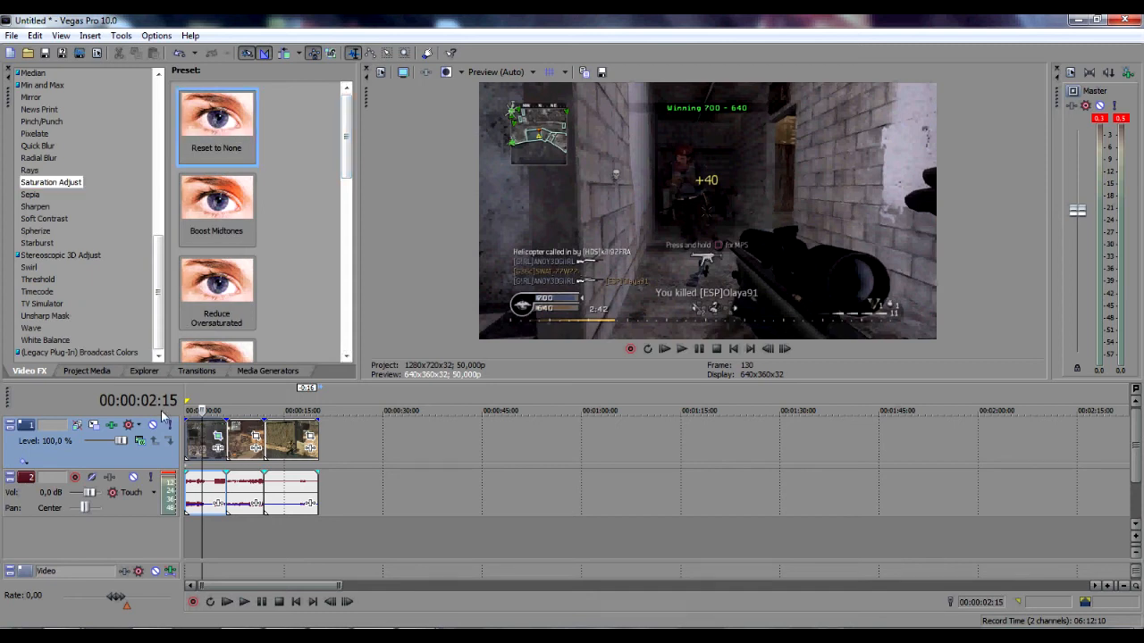
drag(346, 125, 319, 327)
click(217, 125)
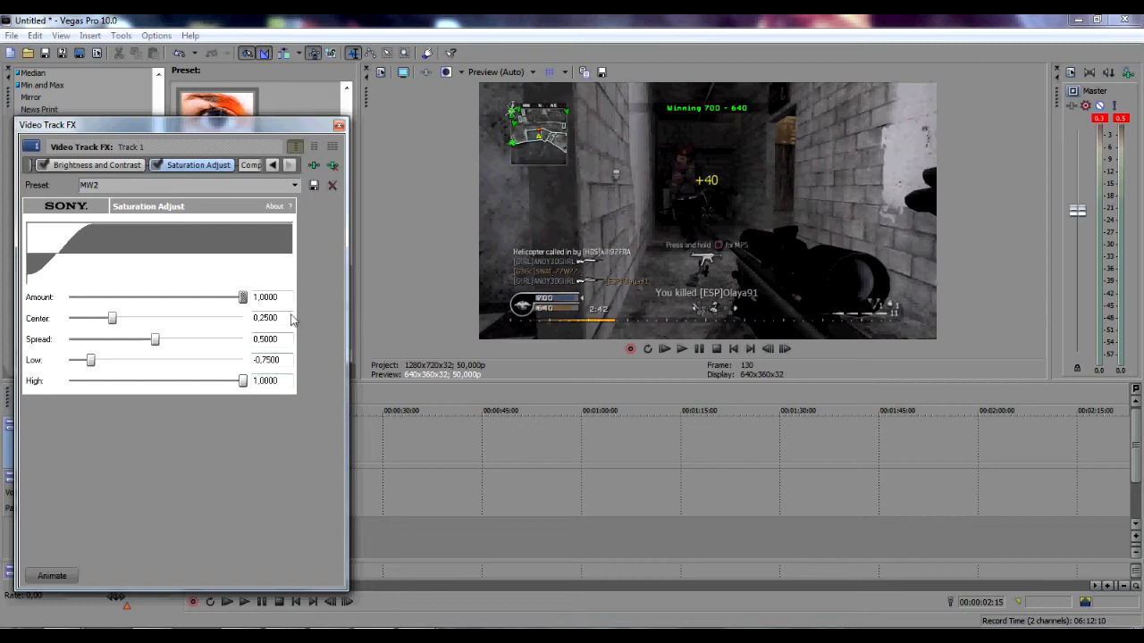
Try entering "tutori" as a preset name in the Saturation Adjust settings, and close the effect window.
click(136, 183)
text(ruror)
key(BackSpace)
key(BackSpace)
key(BackSpace)
key(BackSpace)
text(uto)
key(BackSpace)
key(BackSpace)
key(BackSpace)
key(BackSpace)
text(tutori)
drag(295, 126, 630, 254)
click(668, 242)
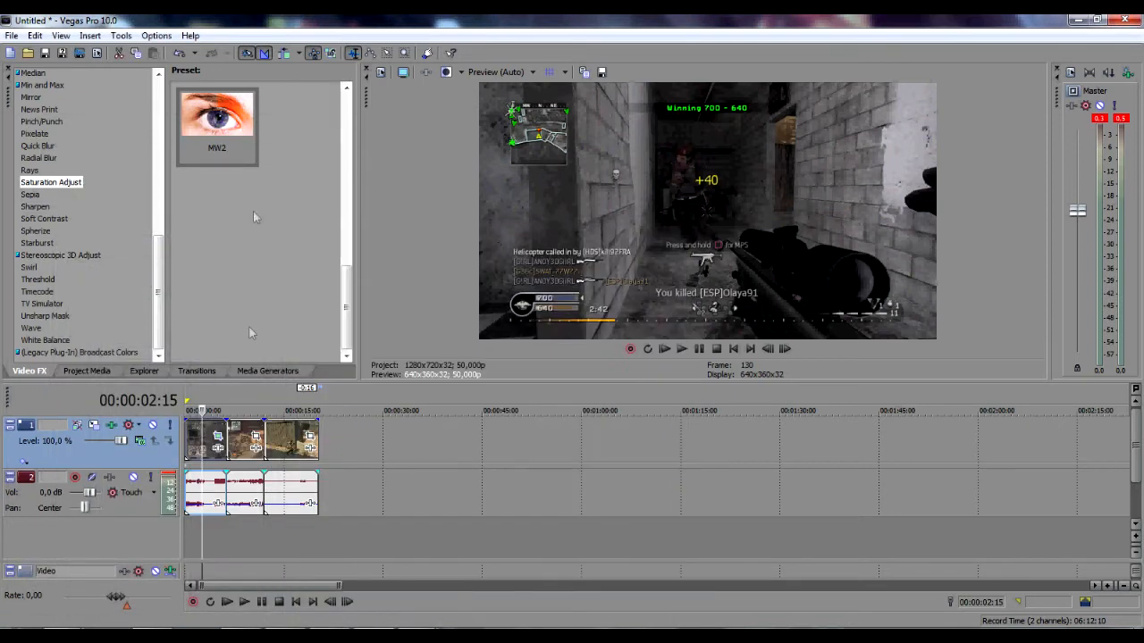
Apply the Soft Contrast effect with the MW2 preset to video track 1.
drag(336, 264, 344, 310)
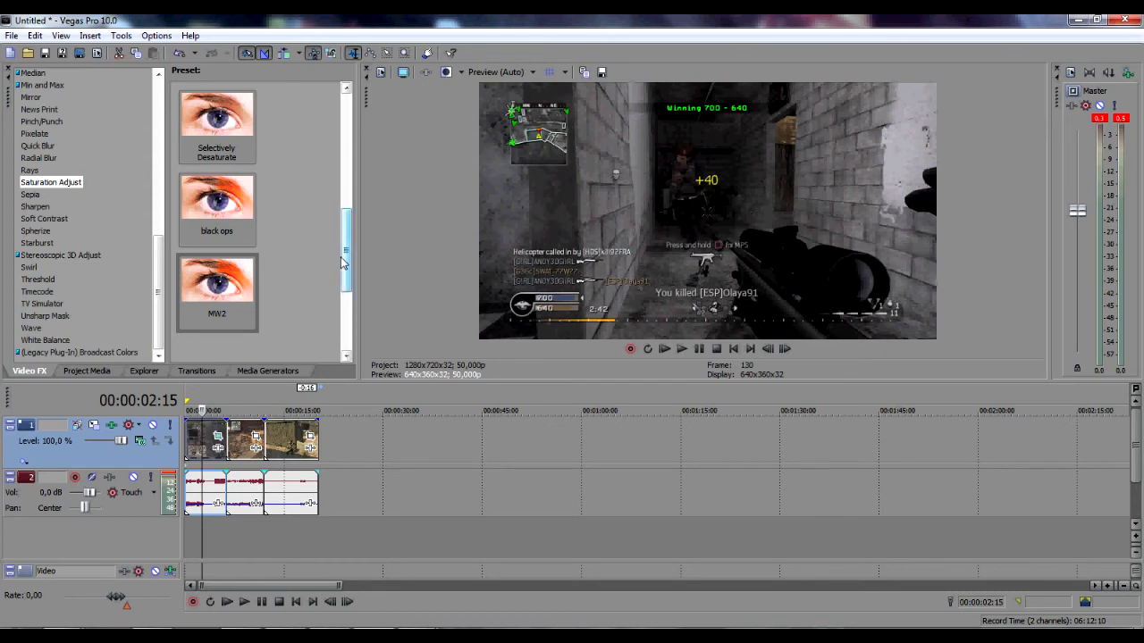
scroll(340, 263, down, 2)
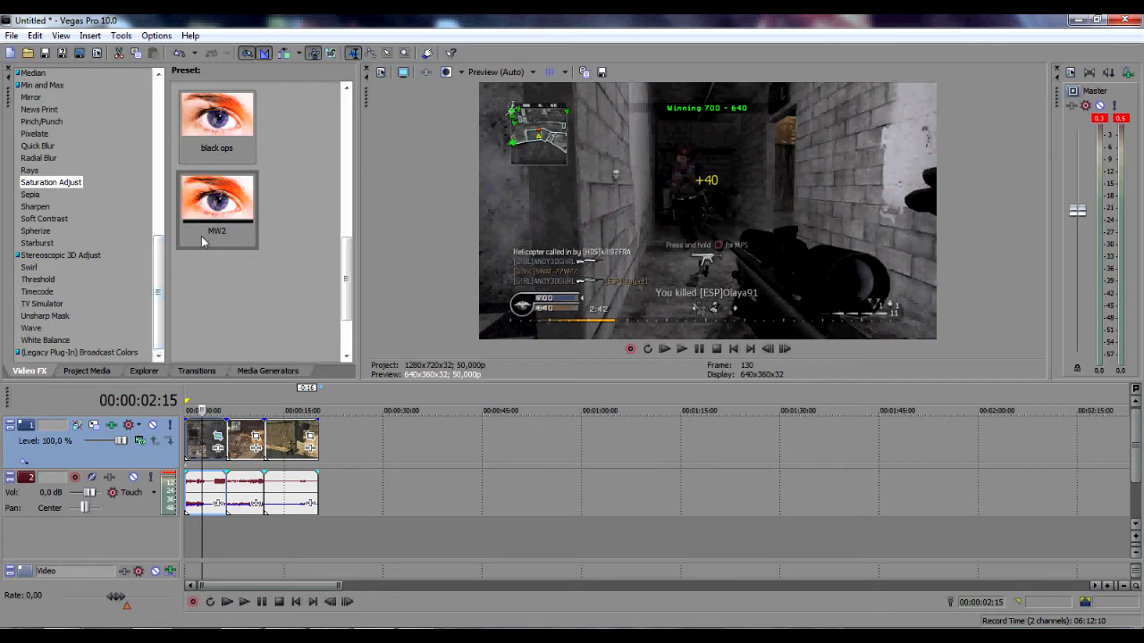
click(42, 219)
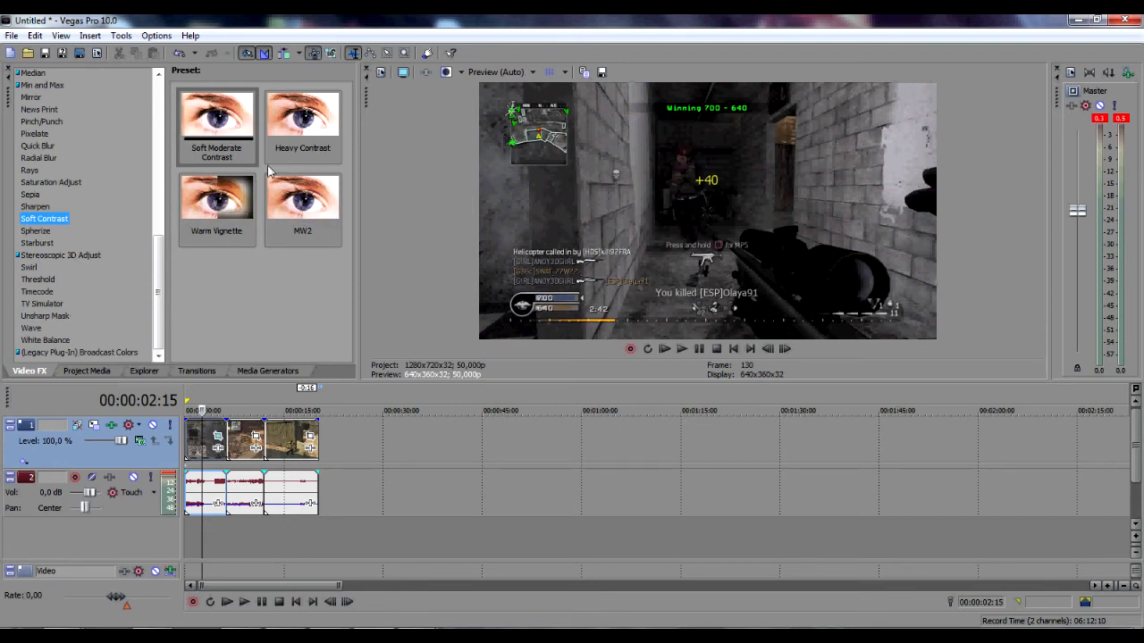
click(290, 201)
drag(169, 473, 164, 466)
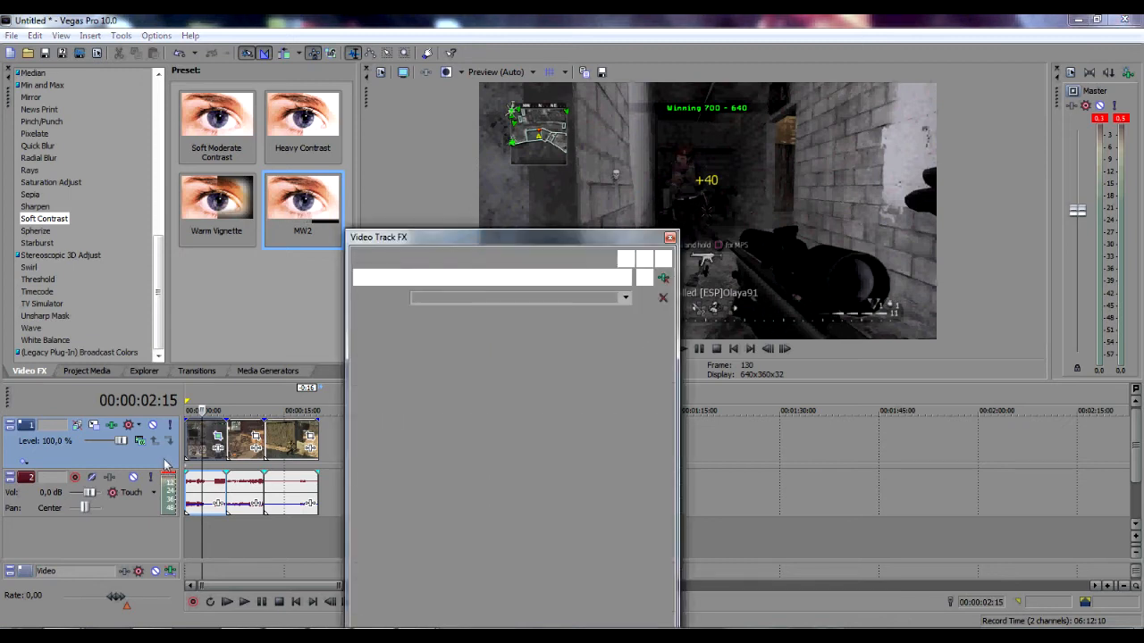
drag(478, 240, 290, 123)
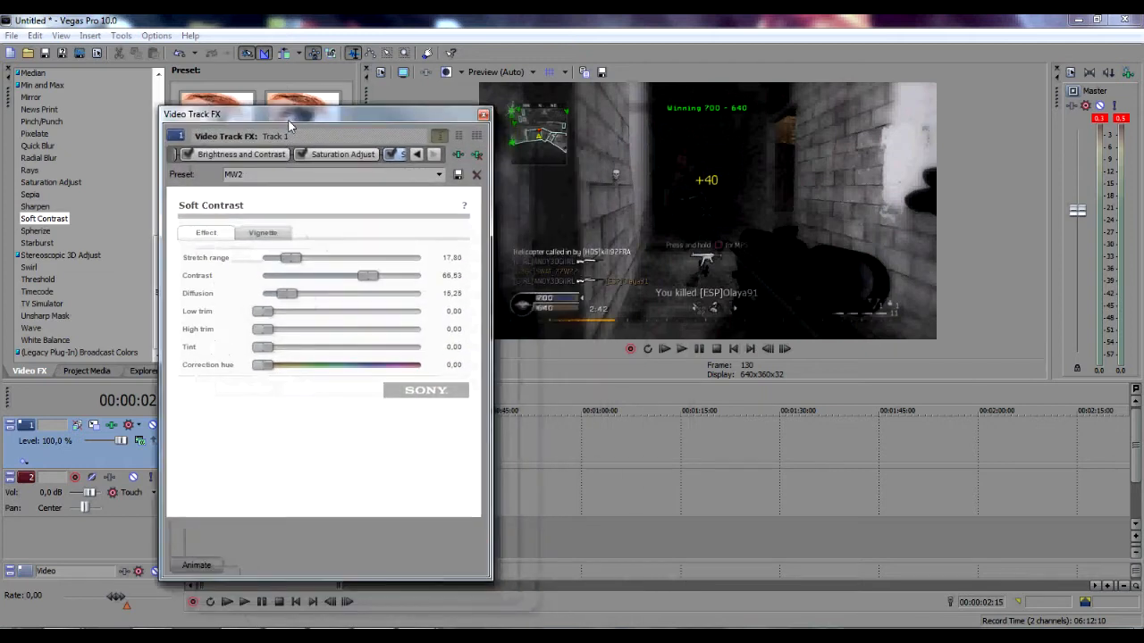
Examine the Vignette settings of Soft Contrast against the preview, and close the effect window.
click(280, 238)
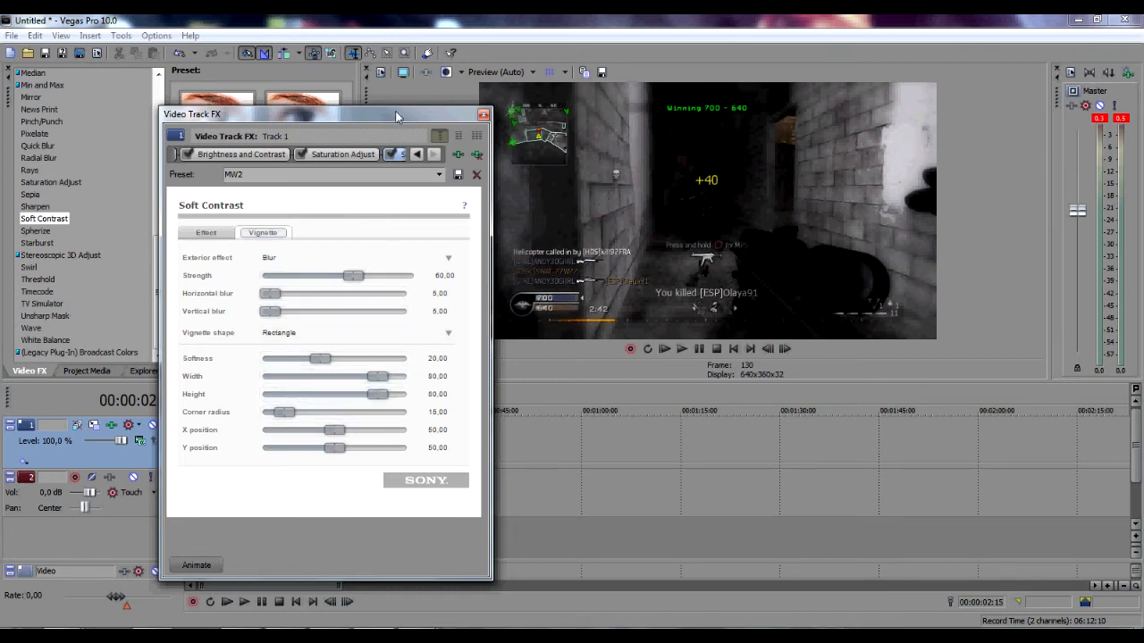
drag(390, 121, 295, 141)
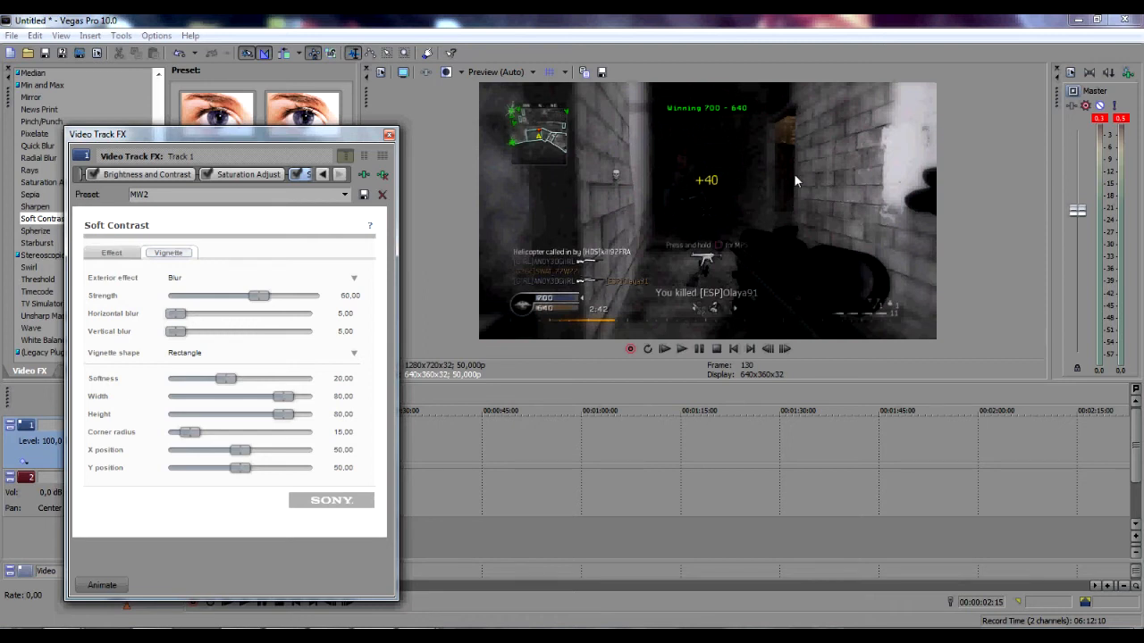
click(766, 168)
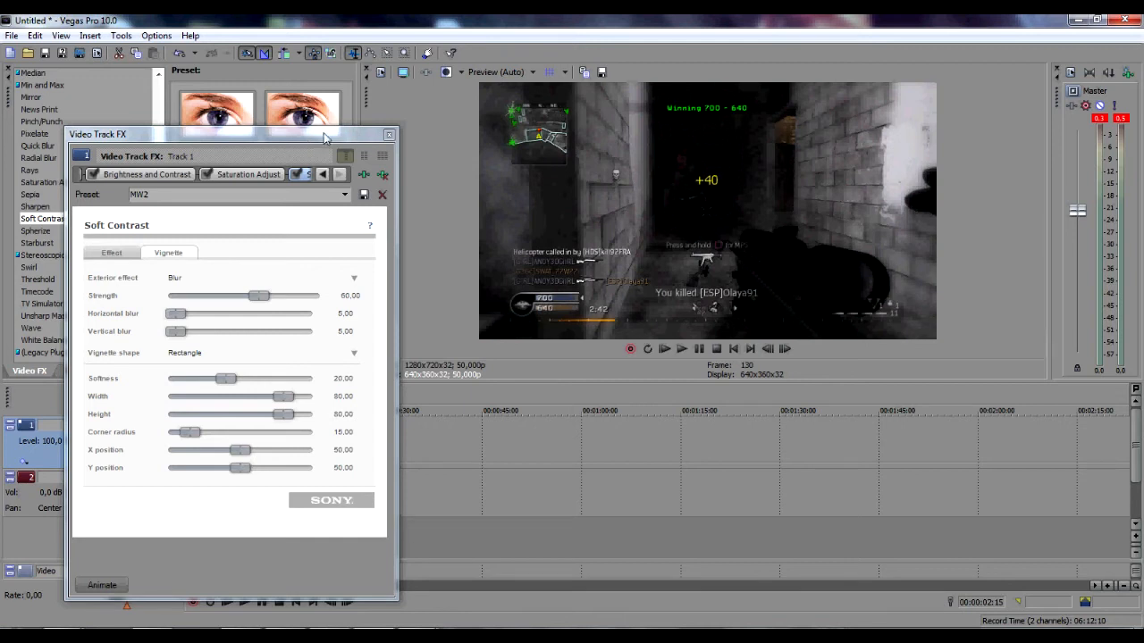
click(388, 135)
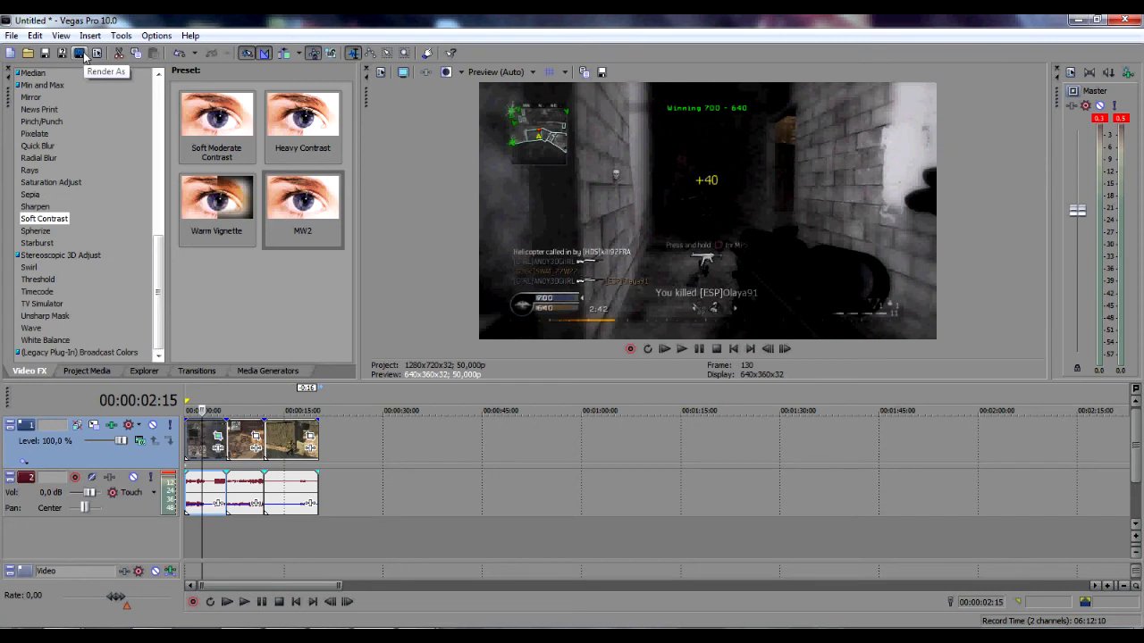
Open Render As for a Sony AVC file, choose the For youtube template, and open its custom settings.
click(85, 58)
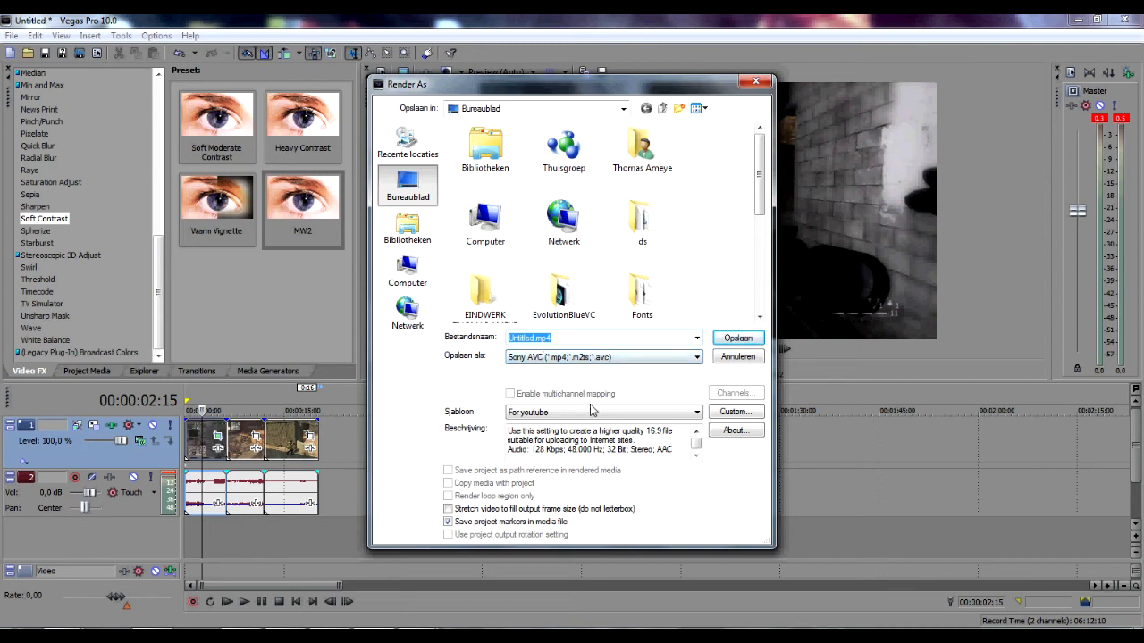
click(640, 414)
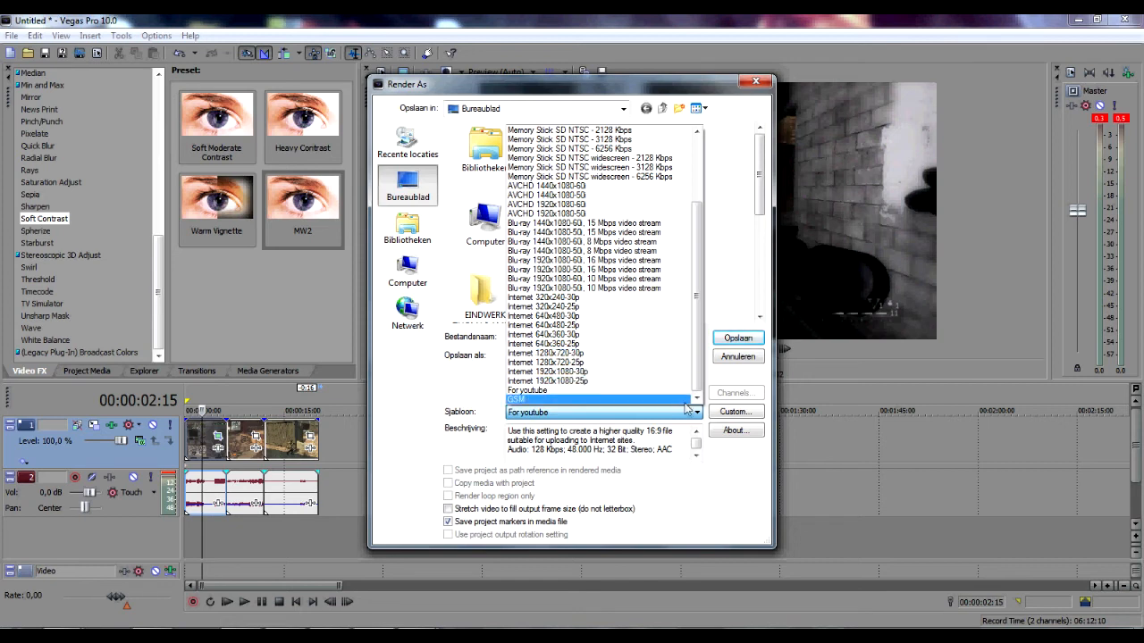
click(658, 390)
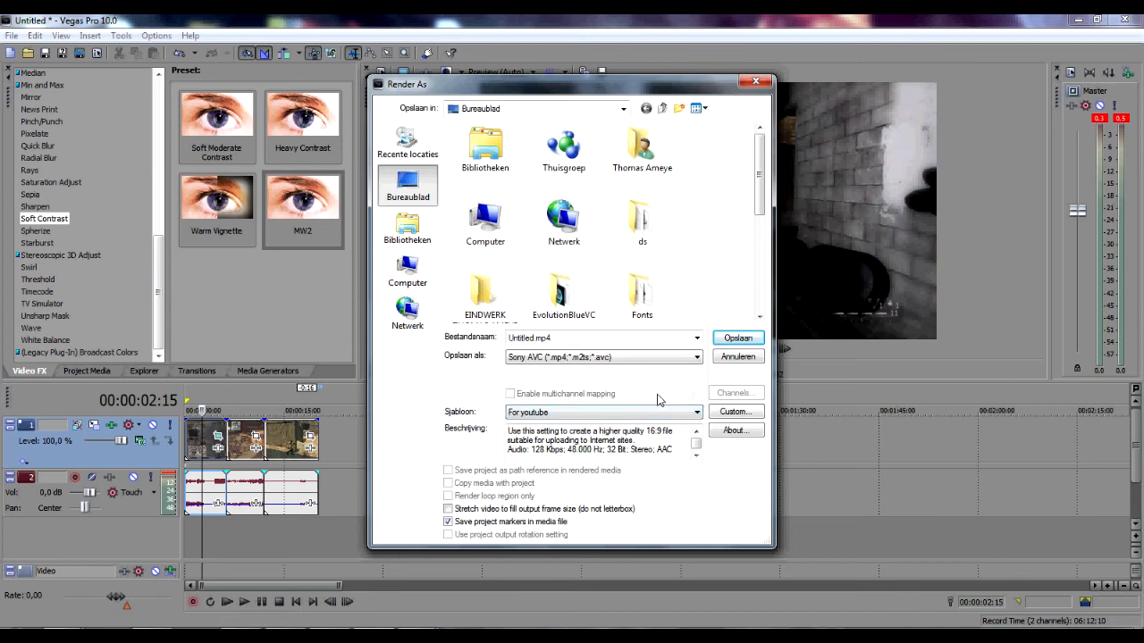
click(734, 412)
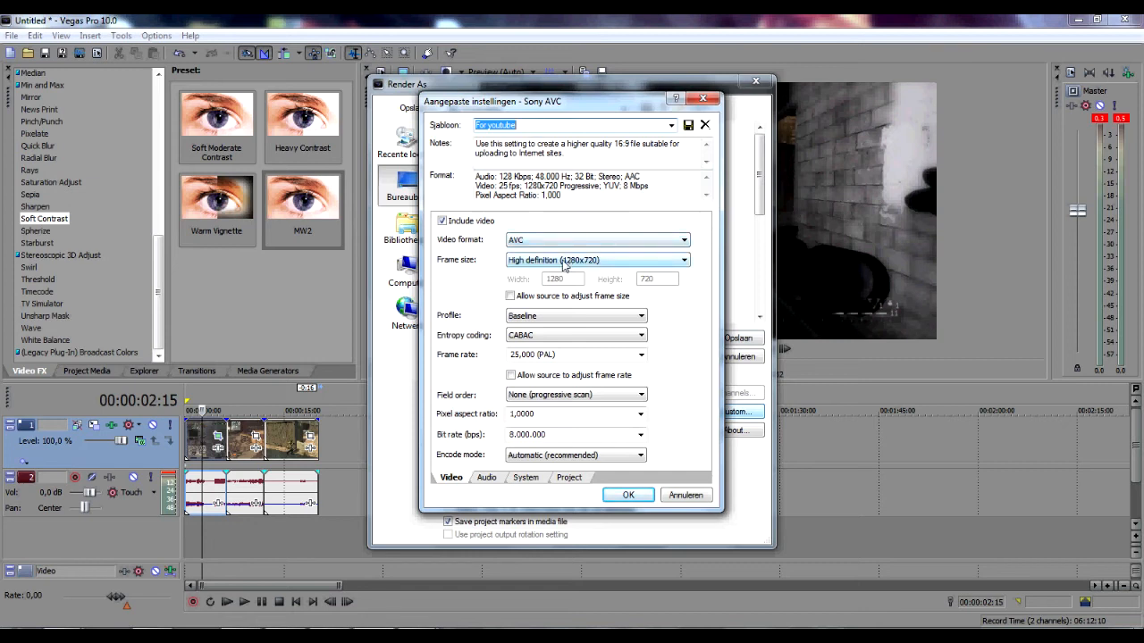
Examine the frame rate and entropy coding options in the template's video settings, keeping CABAC.
click(642, 356)
click(644, 358)
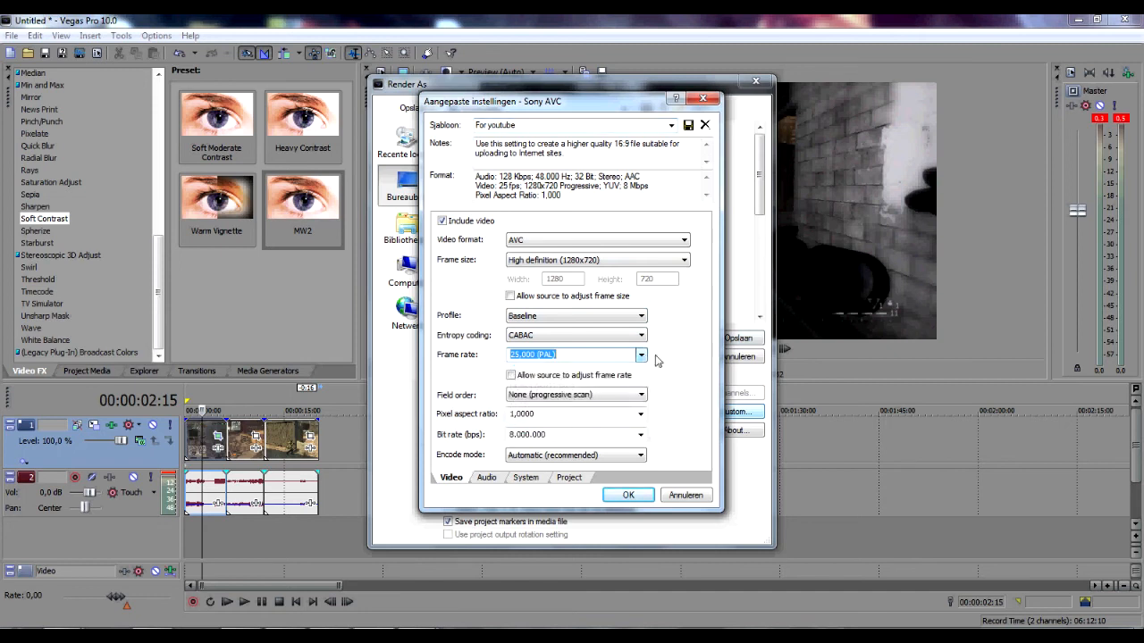
click(551, 338)
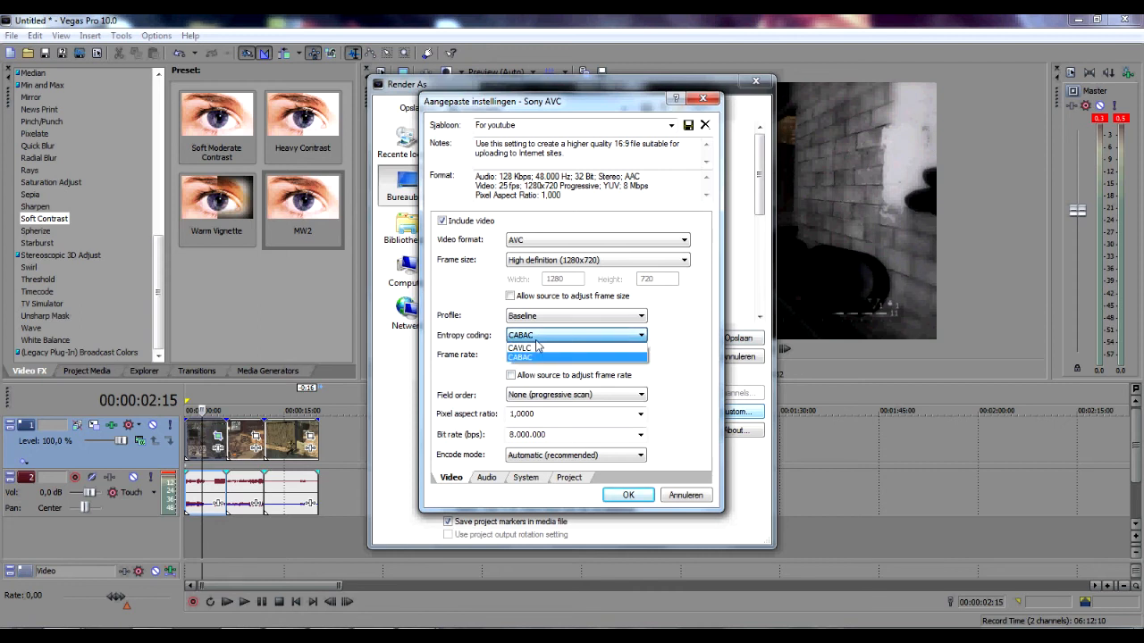
click(540, 337)
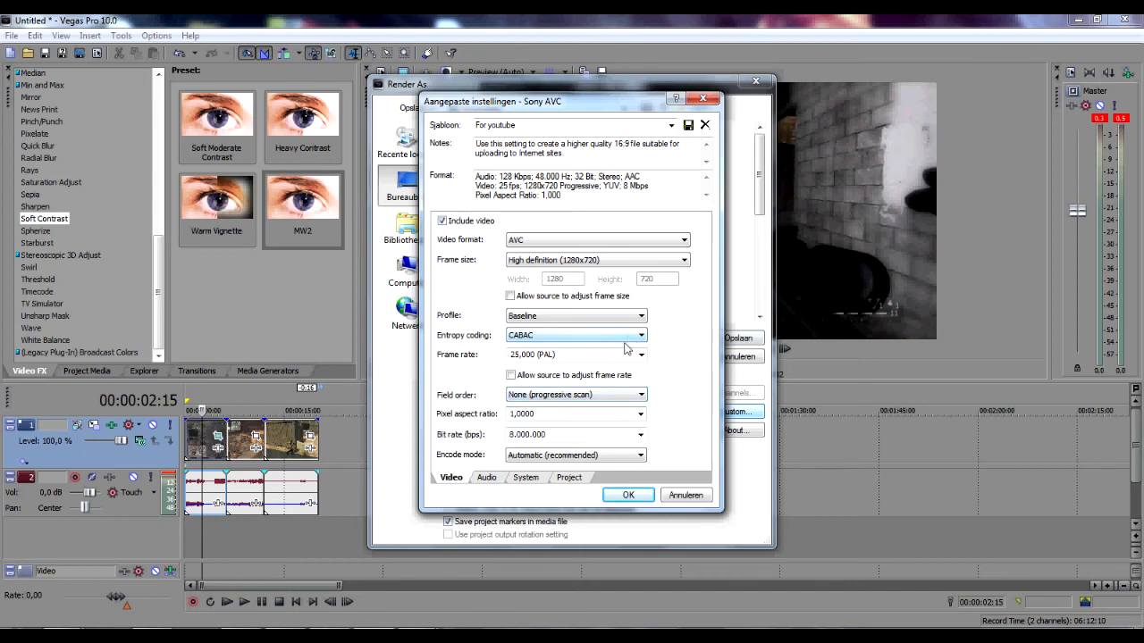
Review the template's audio, system, project and video settings, accept them, and close Render As without rendering.
click(487, 478)
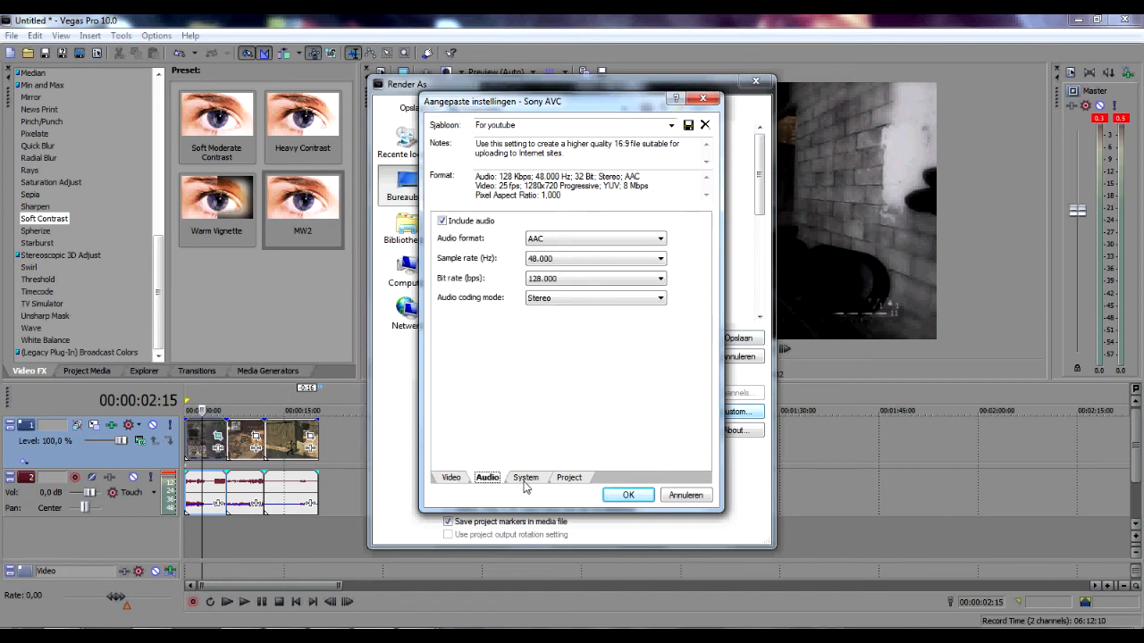
click(526, 479)
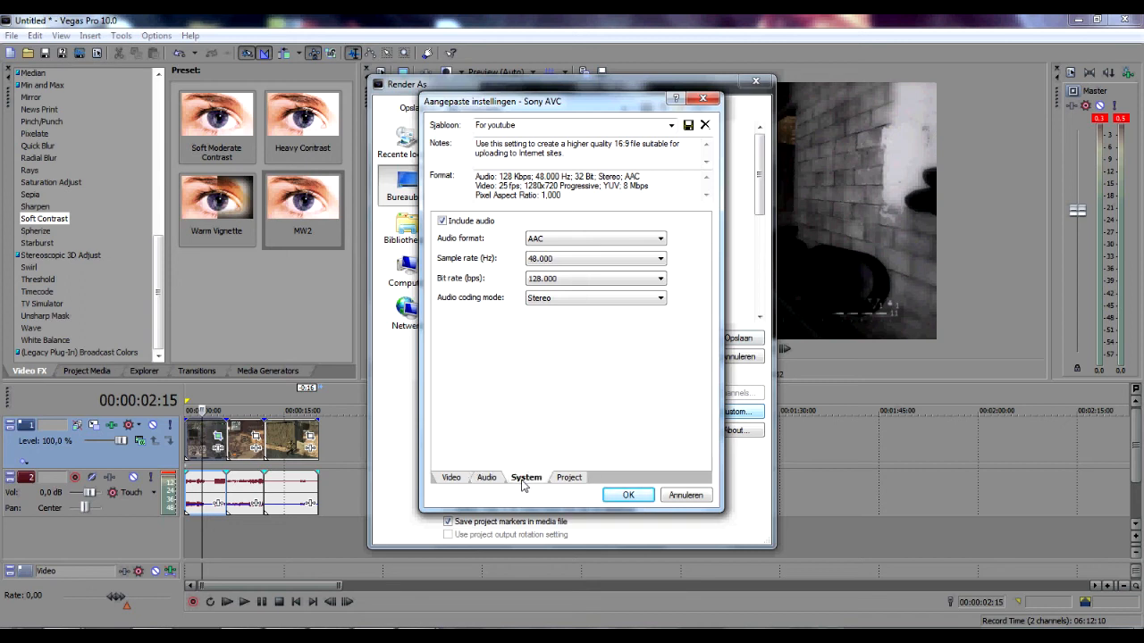
click(568, 481)
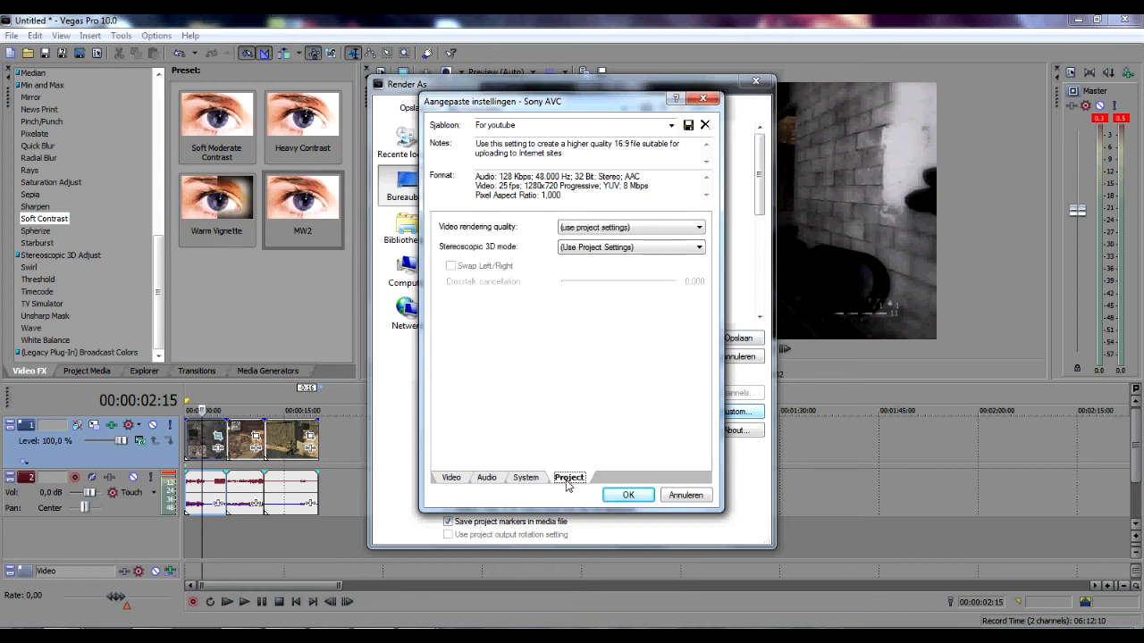
click(469, 481)
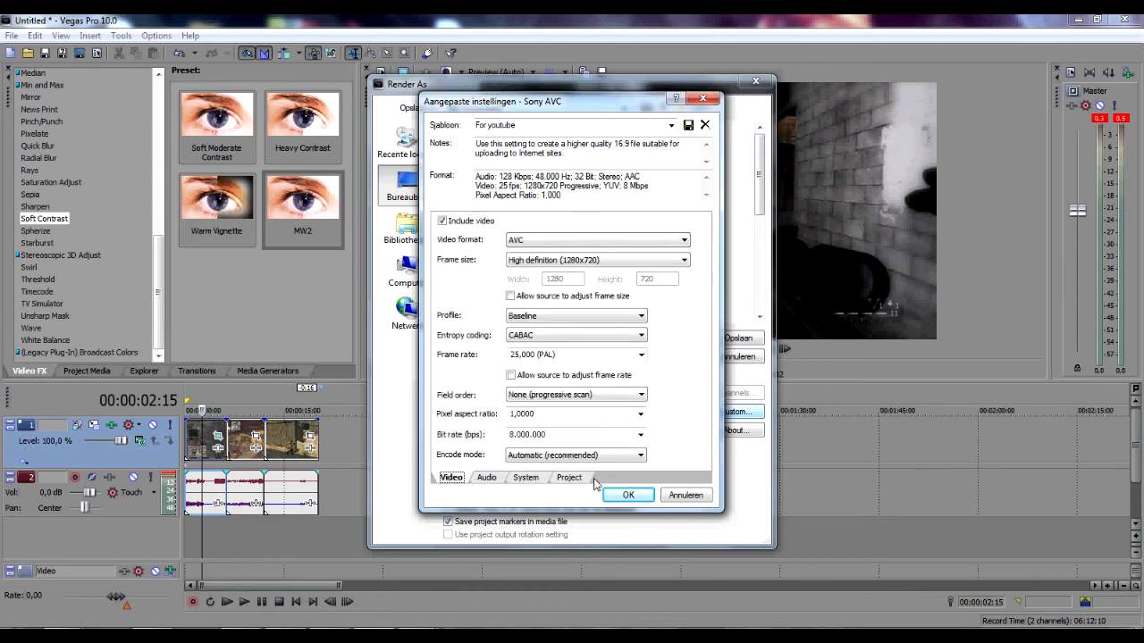
click(625, 494)
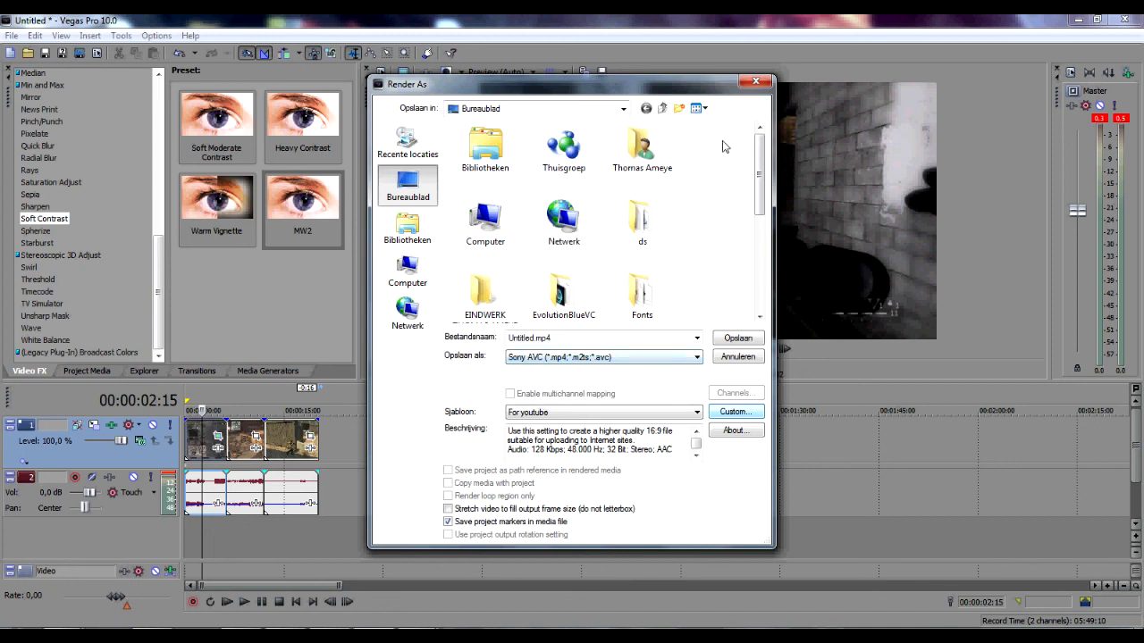
click(755, 81)
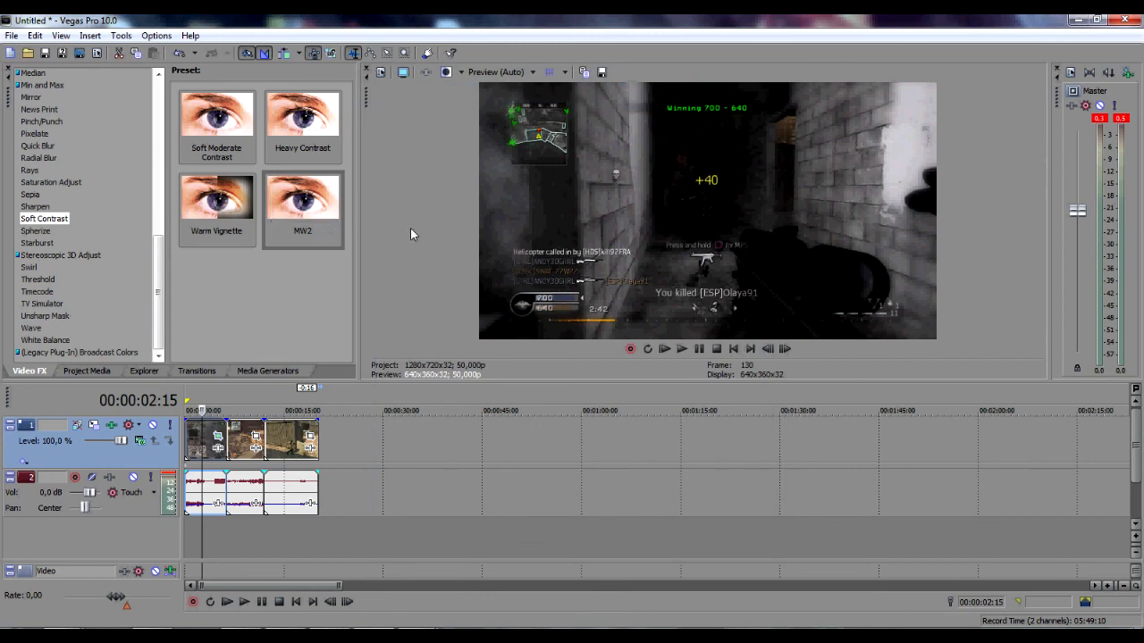